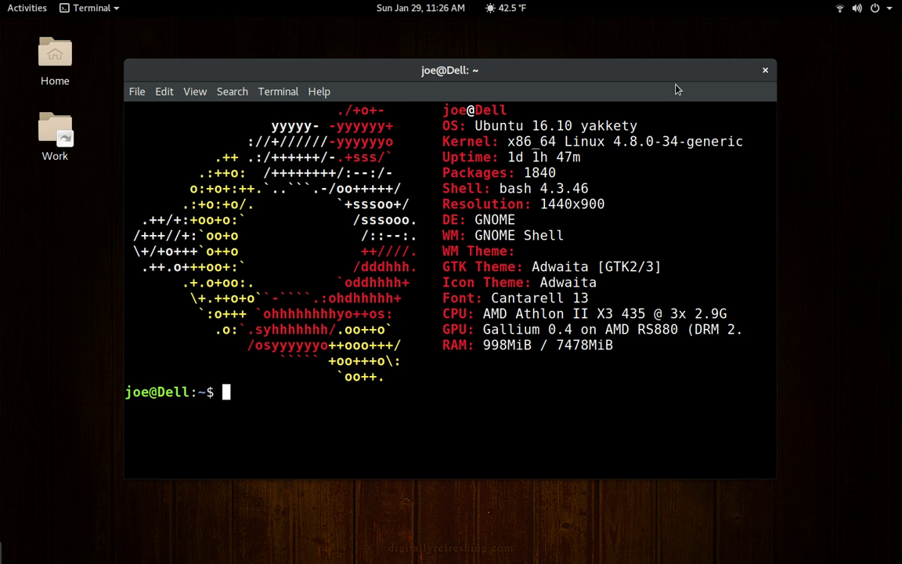
- Peek at the browser, then open and close the Printers panel in System Settings
{"action": "key", "text": "alt+Tab"}
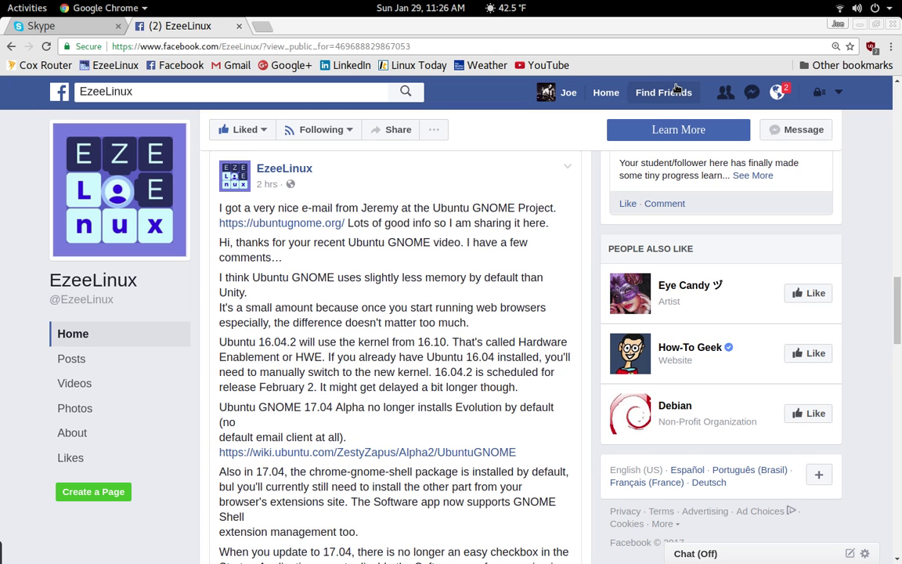
{"action": "key", "text": "alt+Tab"}
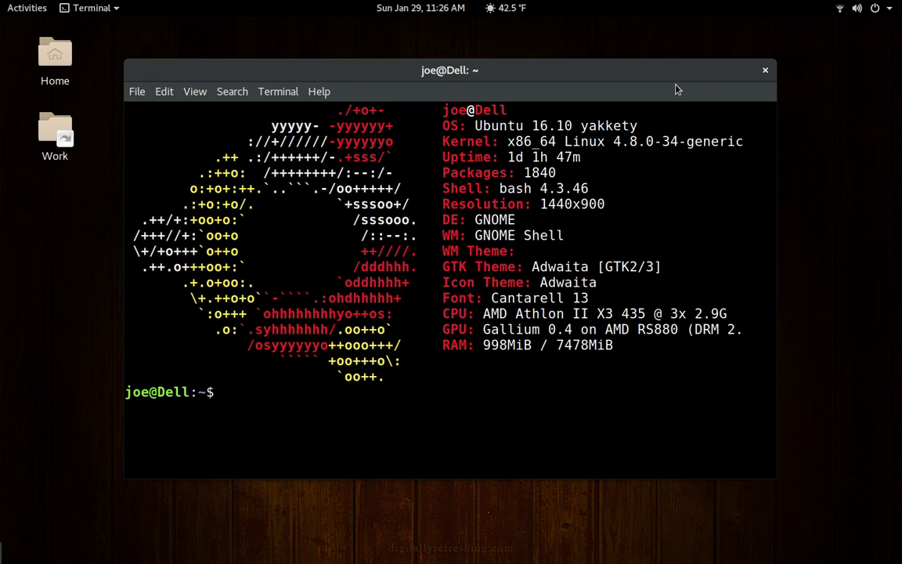
{"action": "left_click", "coordinate": [875, 8]}
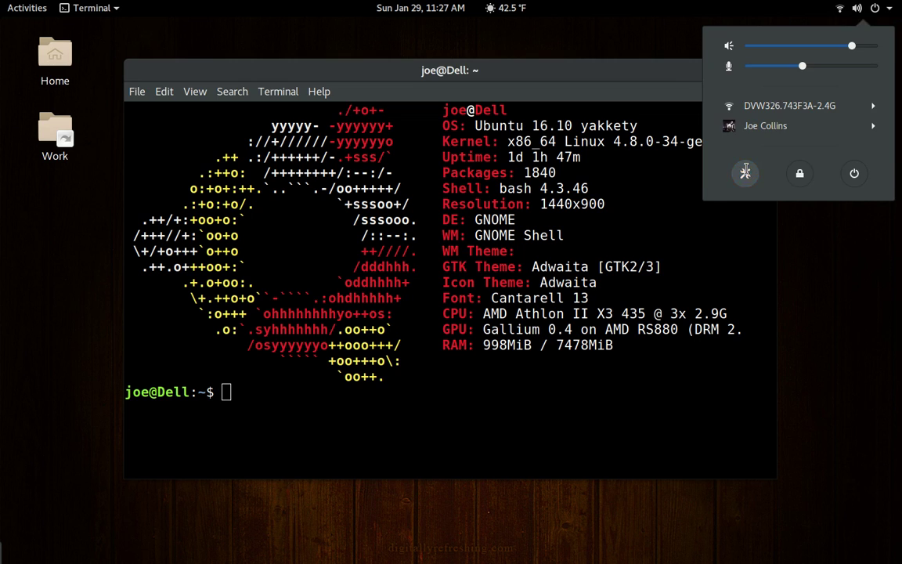
{"action": "left_click", "coordinate": [745, 173]}
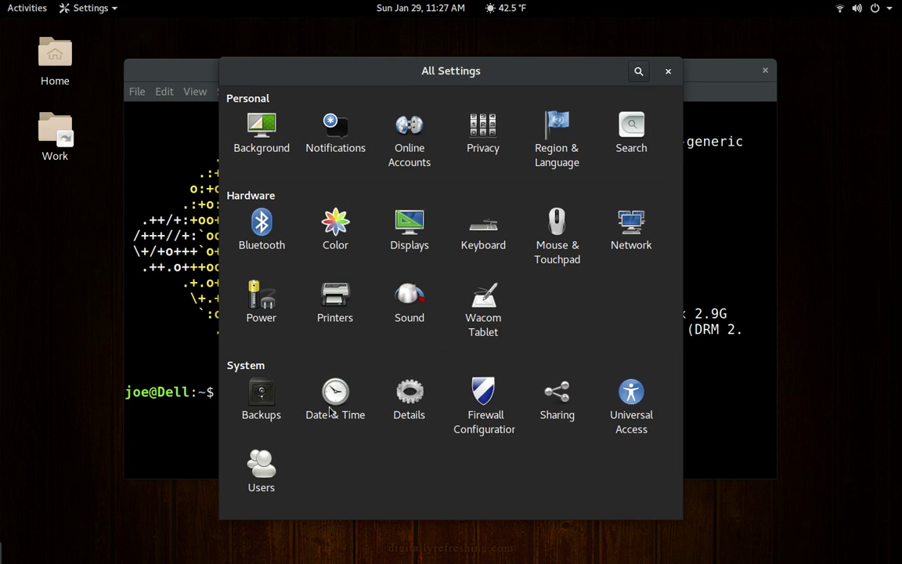
{"action": "left_click", "coordinate": [329, 307]}
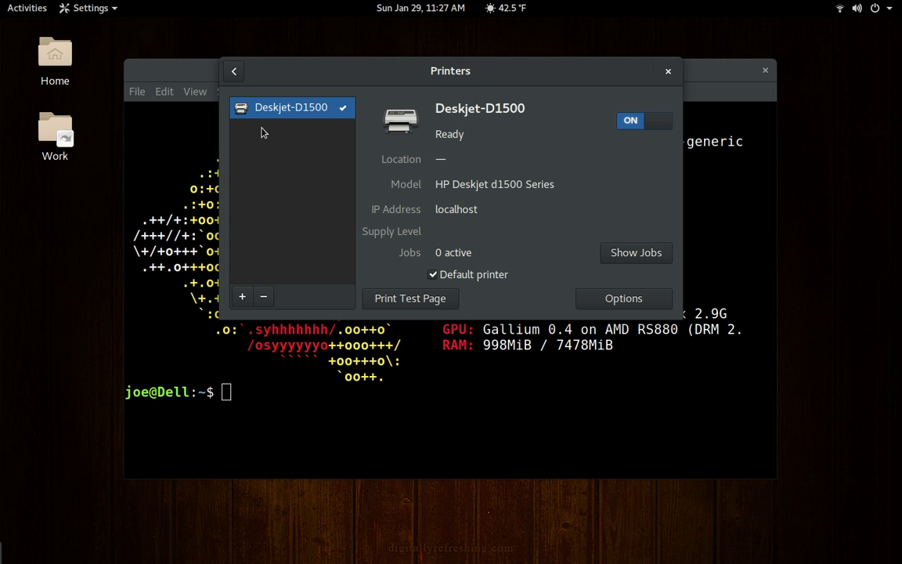
{"action": "left_click", "coordinate": [670, 72]}
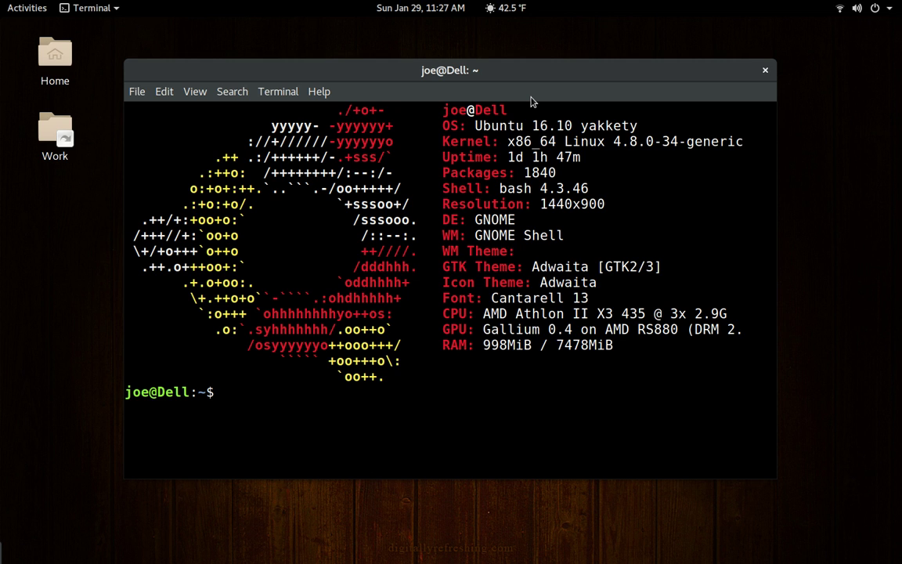
- Run system-config-printer, view its basic server settings, close it and return to Chrome
{"action": "type", "text": "system-config-printer"}
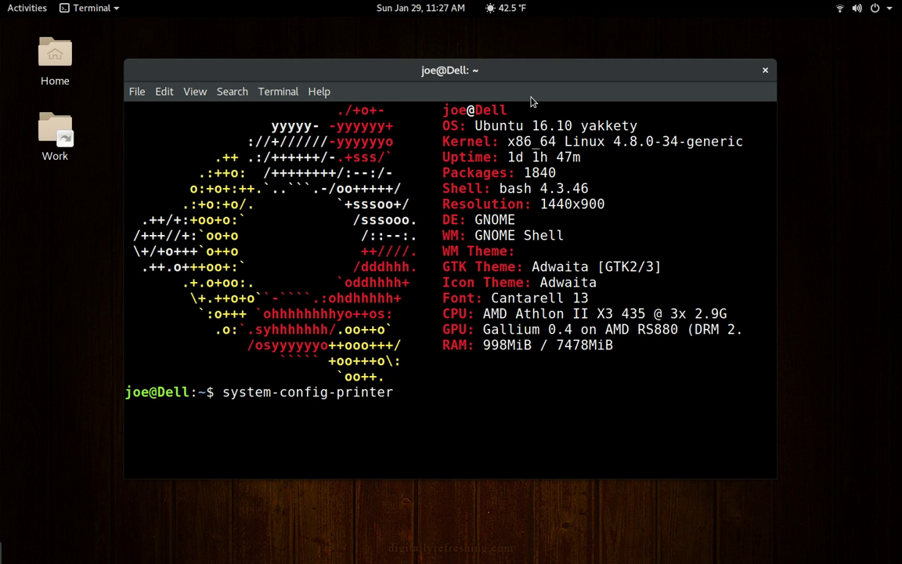
{"action": "key", "text": "Return"}
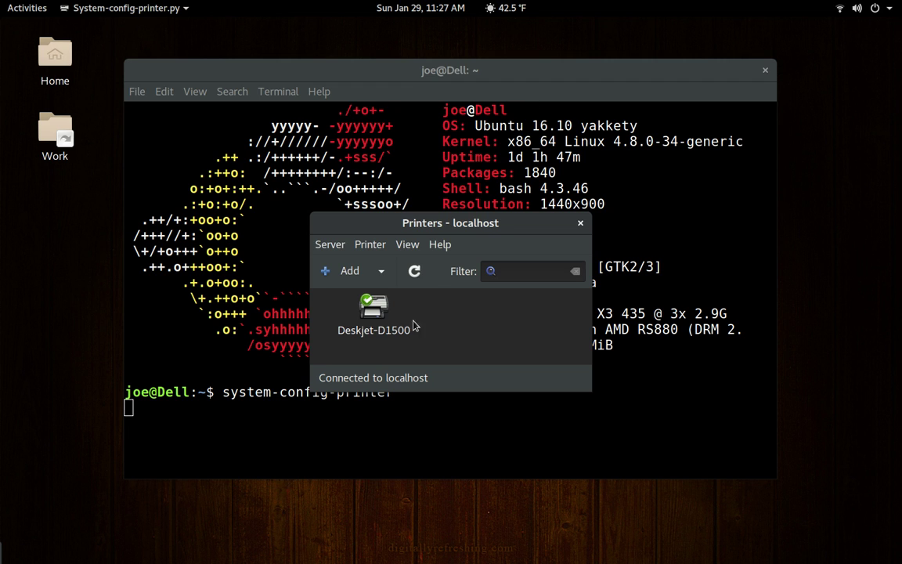
{"action": "left_click", "coordinate": [330, 245]}
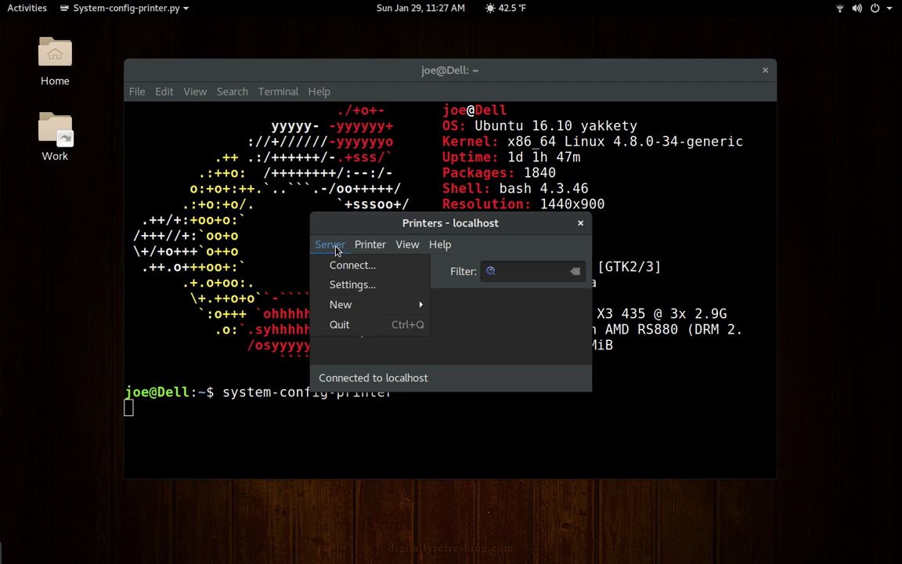
{"action": "left_click", "coordinate": [377, 287]}
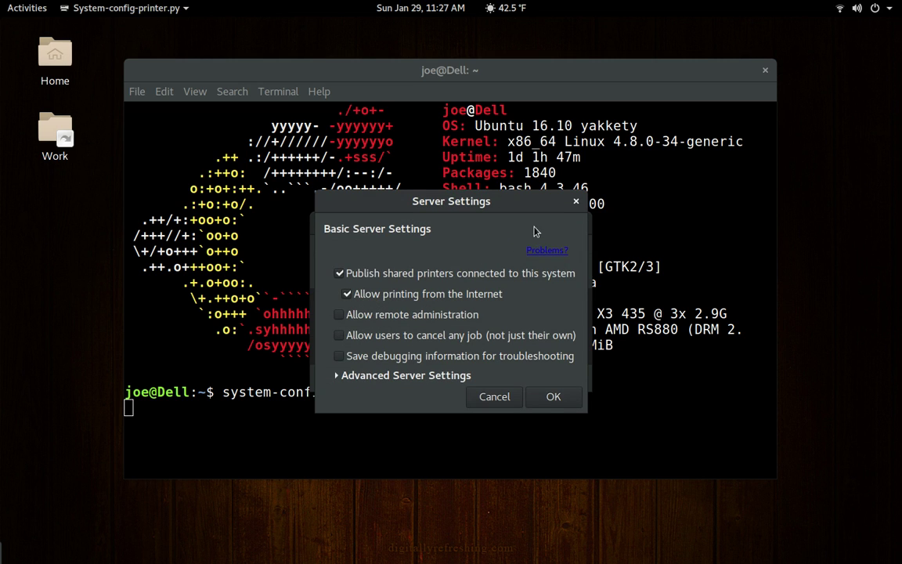
{"action": "left_click", "coordinate": [577, 204]}
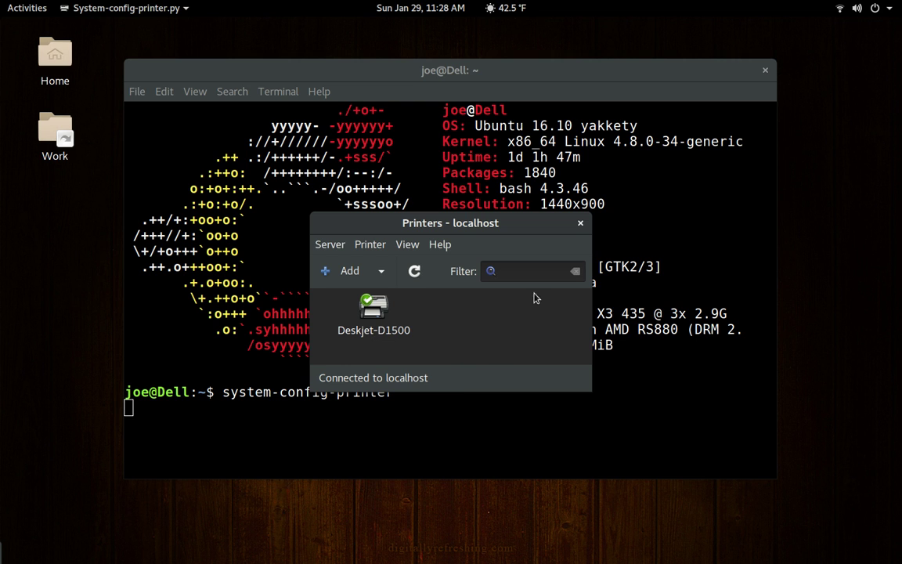
{"action": "left_click", "coordinate": [582, 224]}
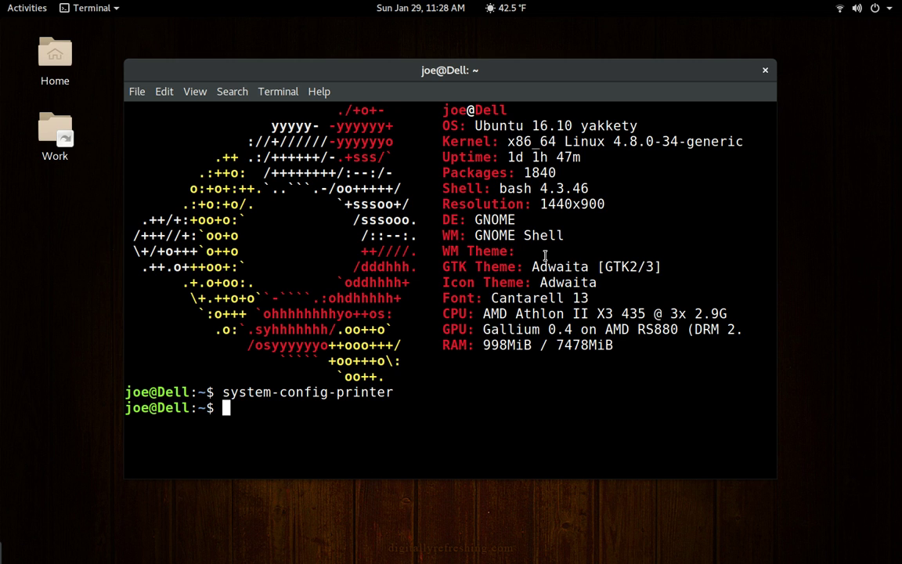
{"action": "key", "text": "alt+Tab"}
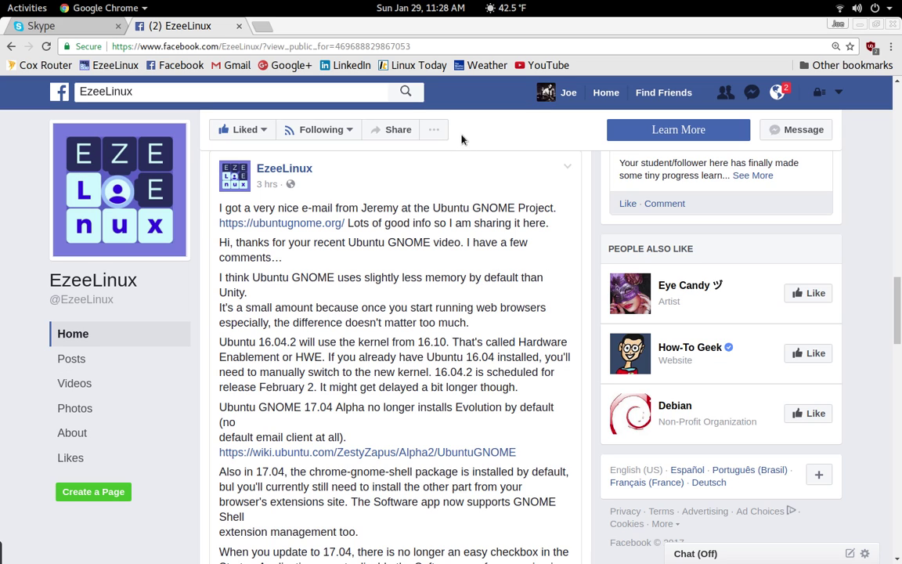
- Switch to the Skype tab and call the Echo / Sound Test Service
{"action": "left_click", "coordinate": [84, 34]}
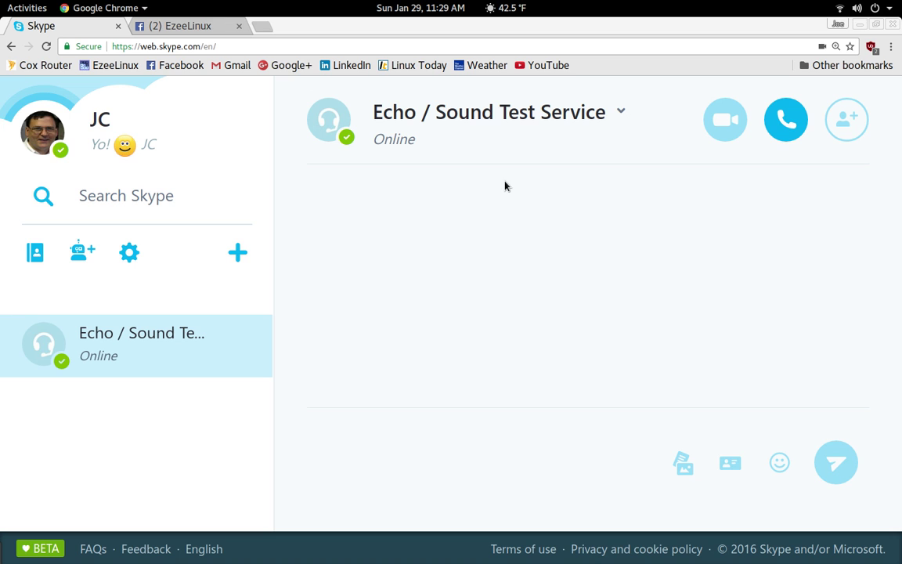
{"action": "left_click", "coordinate": [786, 119]}
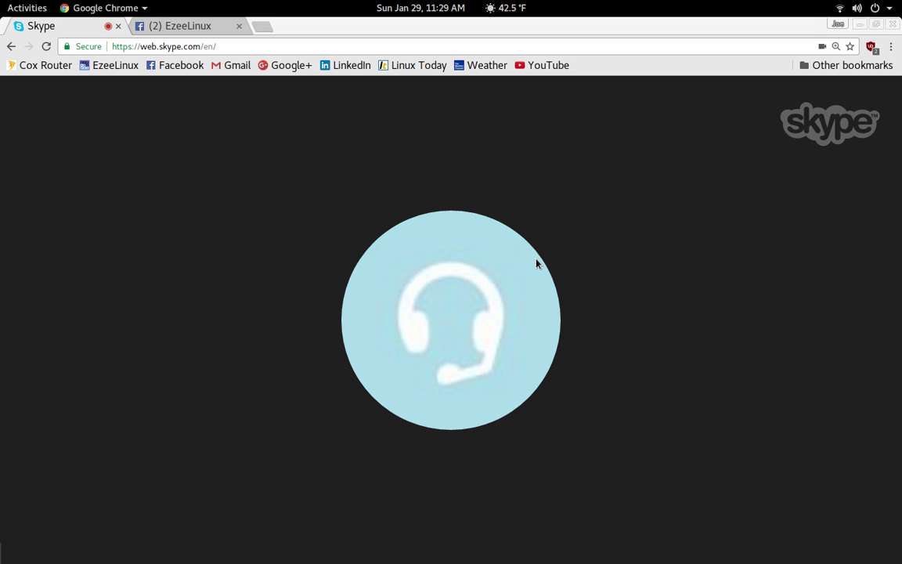
- Hang up the Echo / Sound Test Service call with the red button
{"action": "mouse_move", "coordinate": [556, 260]}
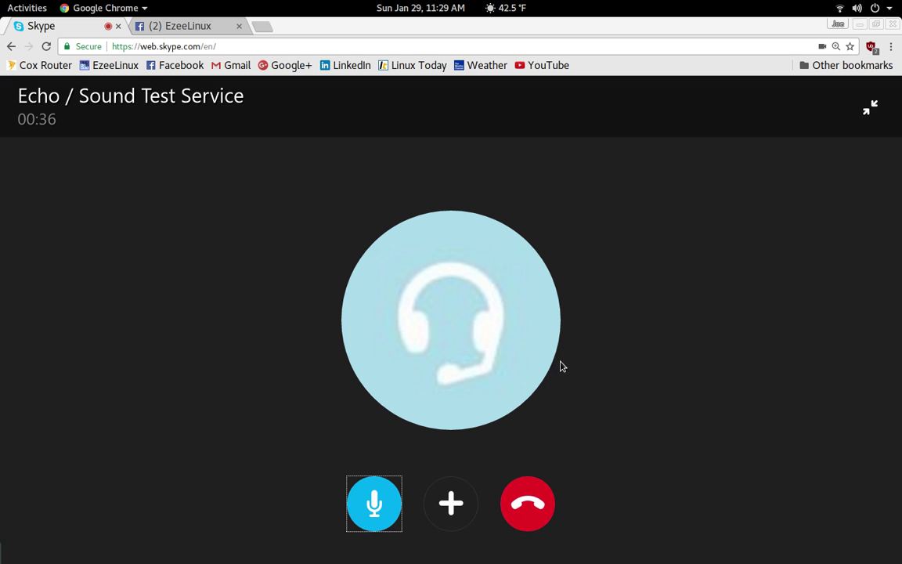
{"action": "left_click", "coordinate": [536, 497]}
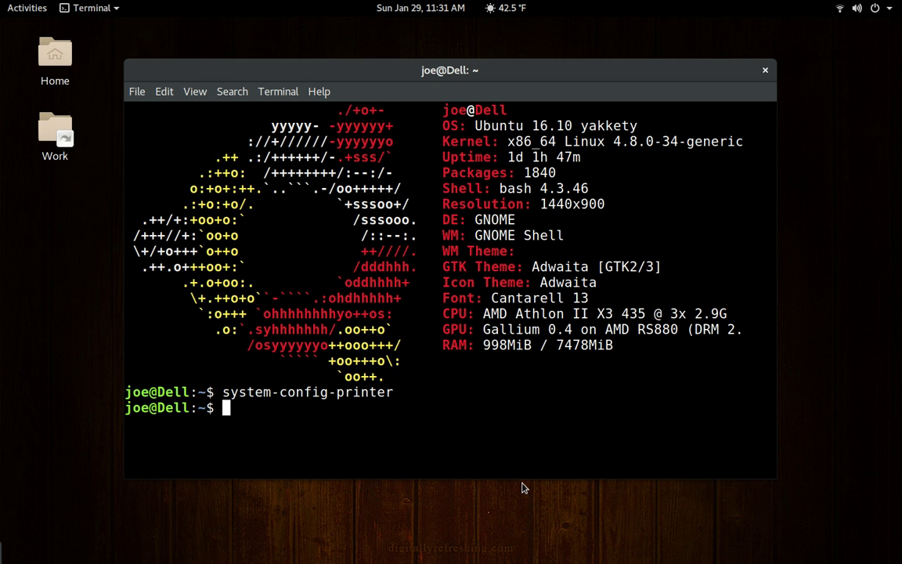
- Type 'mp3gain -r *.mp3' as a demo, erase it, and close the terminal window
{"action": "type", "text": "mp3gain -"}
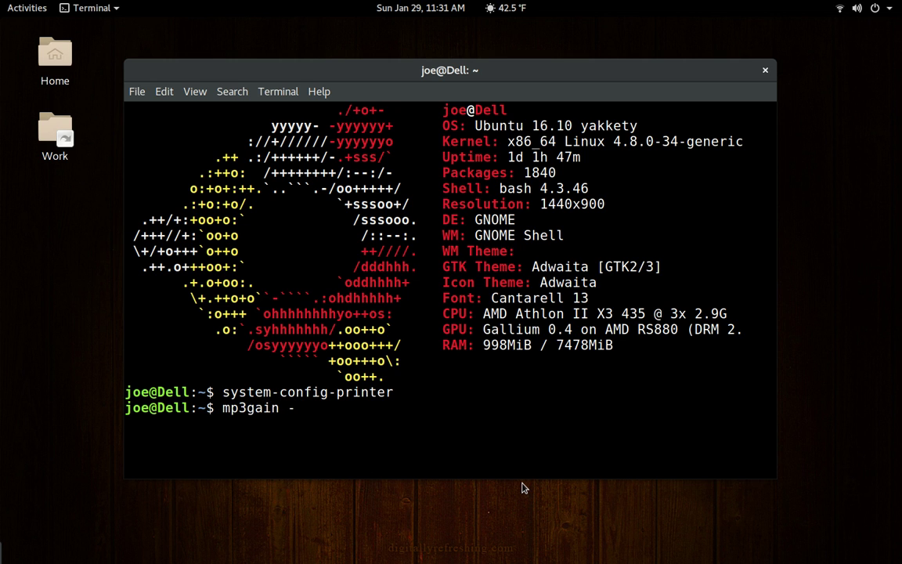
{"action": "type", "text": "r"}
{"action": "type", "text": "*.mp3"}
{"action": "key", "text": "BackSpace"}
{"action": "key", "text": "BackSpace"}
{"action": "key", "text": "BackSpace"}
{"action": "key", "text": "BackSpace"}
{"action": "key", "text": "BackSpace"}
{"action": "key", "text": "BackSpace"}
{"action": "key", "text": "BackSpace"}
{"action": "key", "text": "BackSpace"}
{"action": "key", "text": "BackSpace"}
{"action": "key", "text": "BackSpace"}
{"action": "key", "text": "BackSpace"}
{"action": "key", "text": "BackSpace"}
{"action": "key", "text": "BackSpace"}
{"action": "key", "text": "BackSpace"}
{"action": "key", "text": "BackSpace"}
{"action": "key", "text": "BackSpace"}
{"action": "left_click", "coordinate": [767, 71]}
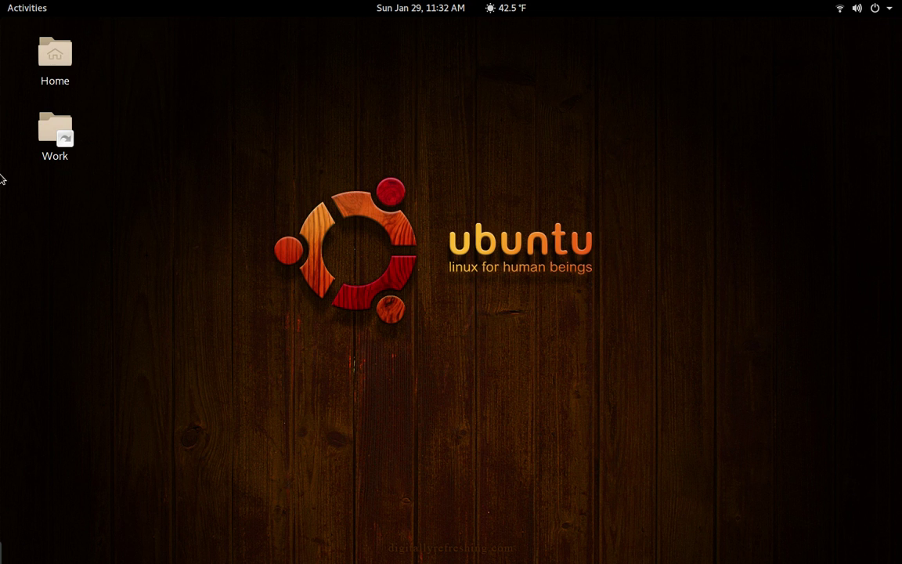
- Open the Home folder and look at its right-click actions menu
{"action": "double_click", "coordinate": [45, 73]}
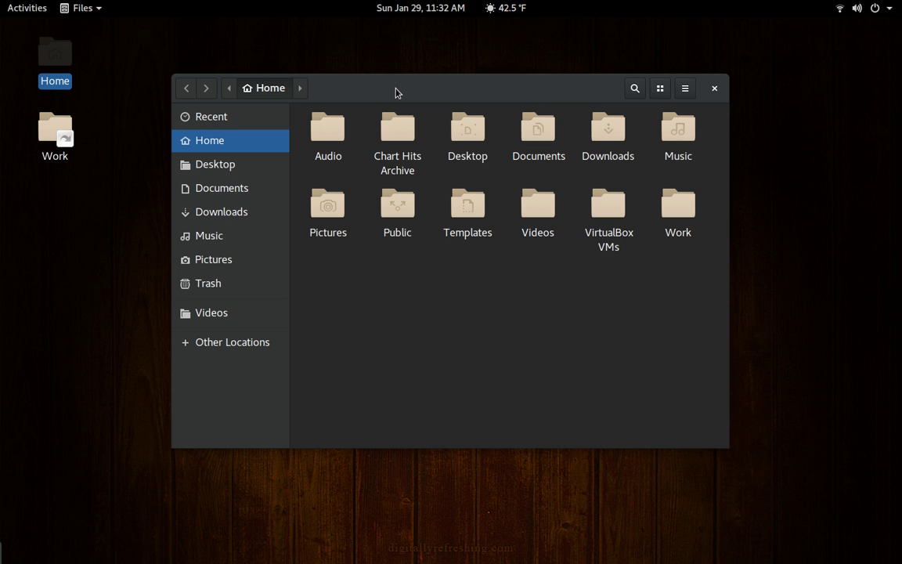
{"action": "right_click", "coordinate": [355, 259]}
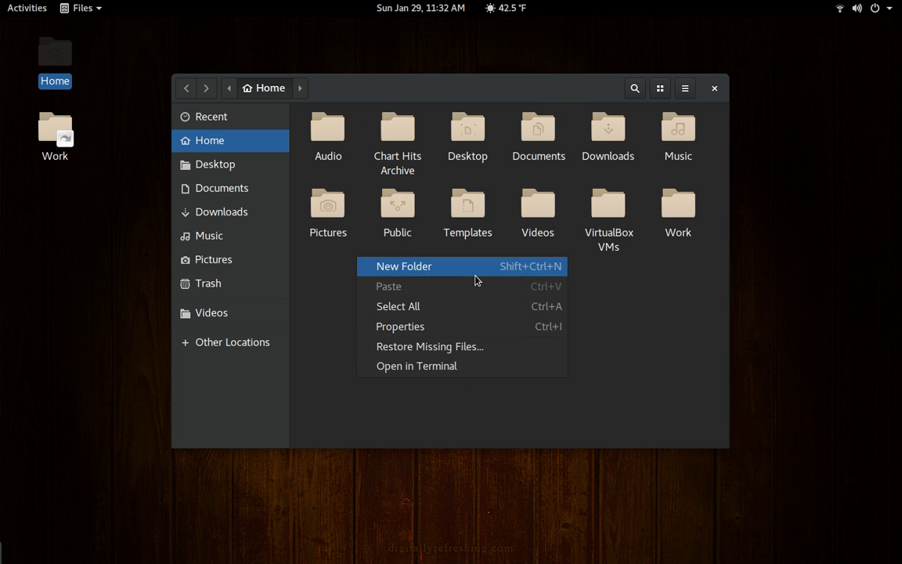
{"action": "left_click", "coordinate": [389, 326]}
{"action": "right_click", "coordinate": [391, 325]}
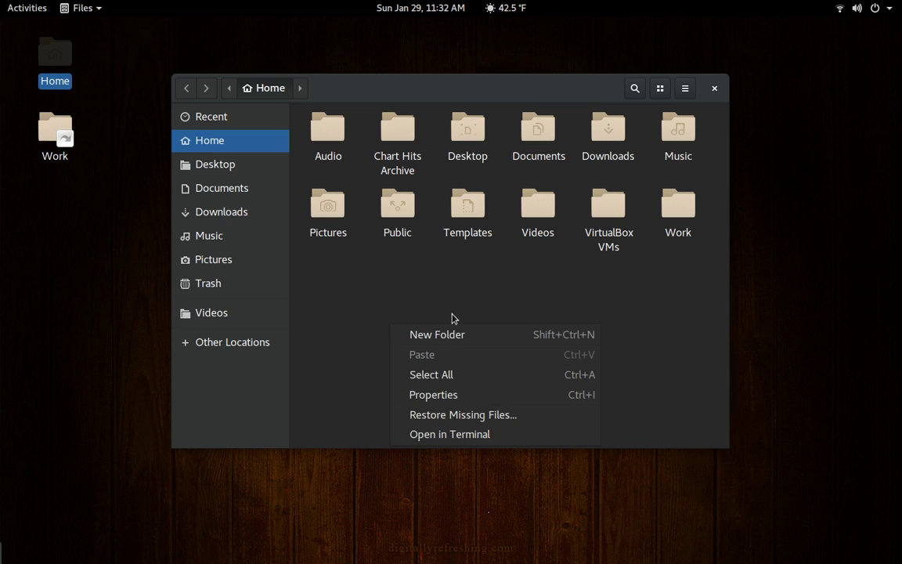
{"action": "left_click", "coordinate": [507, 288]}
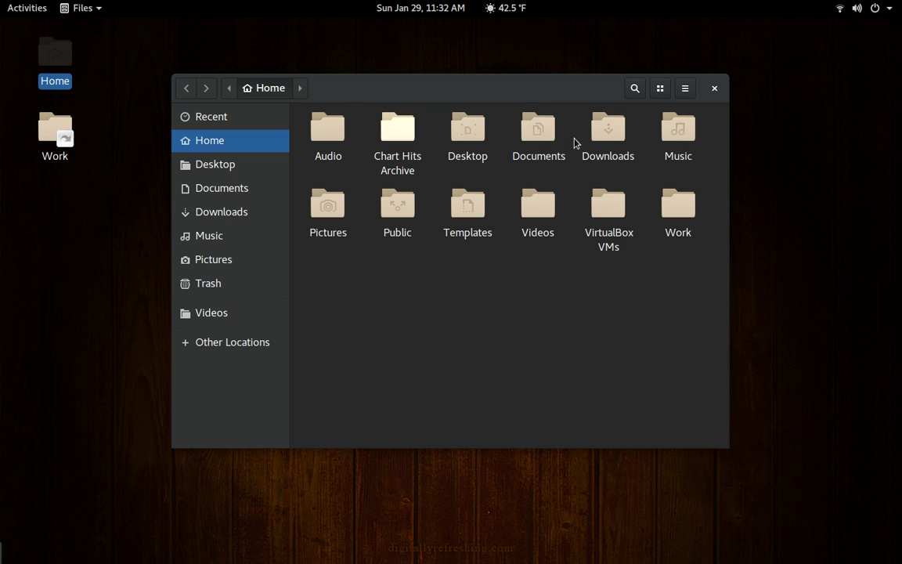
- Browse Other Locations and Recent files, zooming thumbnails in and out, then go back
{"action": "left_click", "coordinate": [259, 347]}
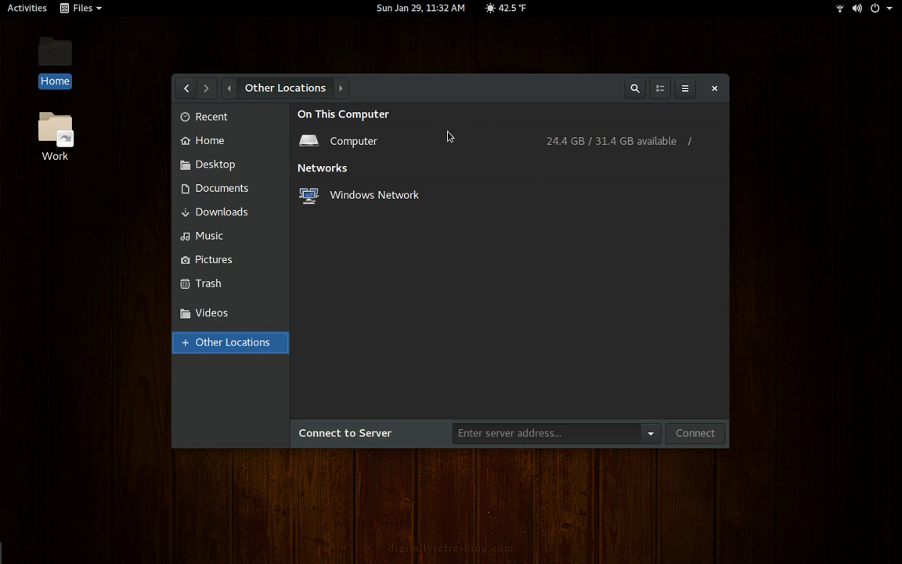
{"action": "left_click", "coordinate": [253, 118]}
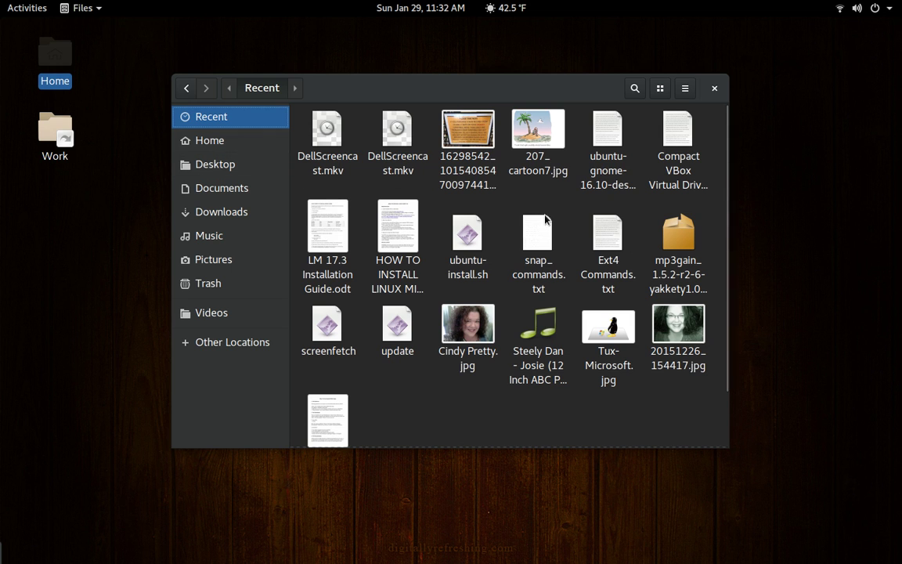
{"action": "key", "text": "ctrl+plus"}
{"action": "key", "text": "ctrl+plus"}
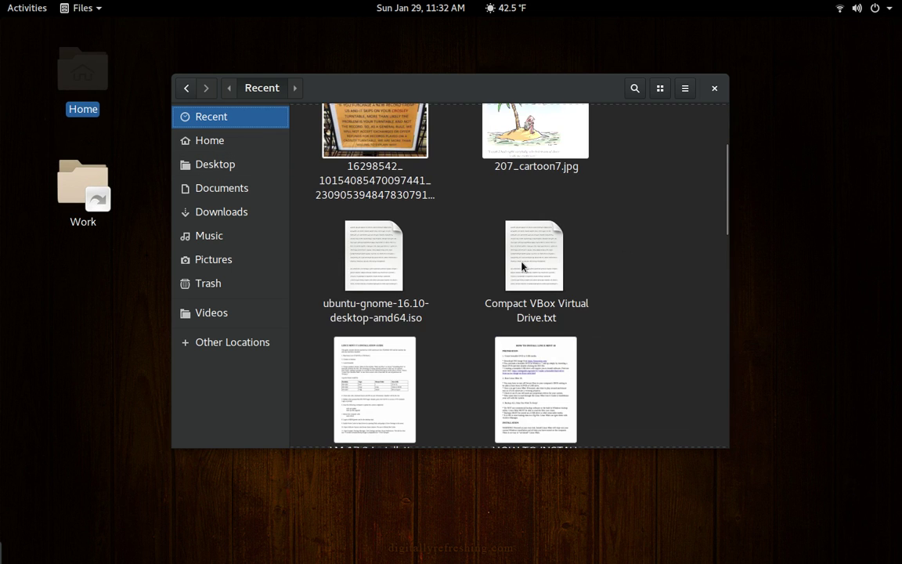
{"action": "key", "text": "ctrl+minus"}
{"action": "key", "text": "ctrl+minus"}
{"action": "key", "text": "ctrl+plus"}
{"action": "key", "text": "ctrl+minus"}
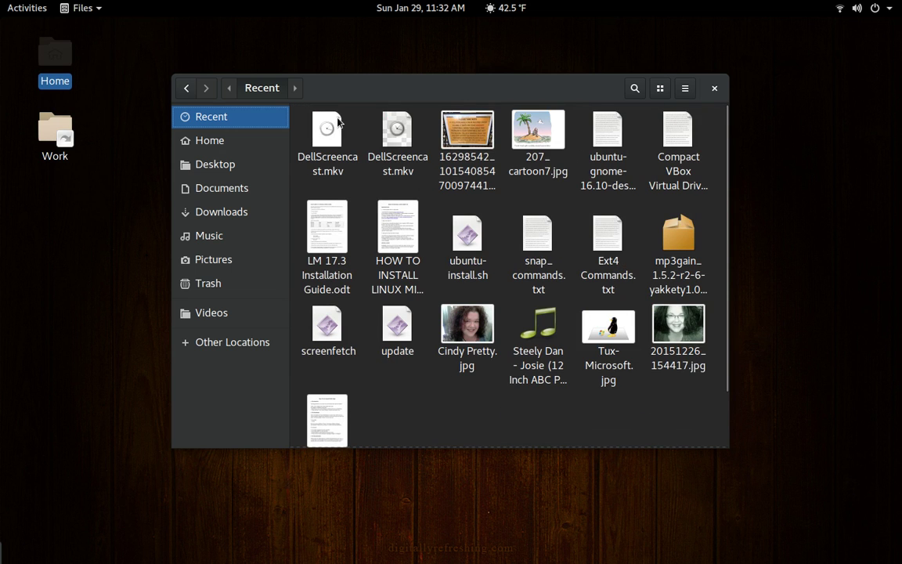
{"action": "left_click", "coordinate": [182, 88]}
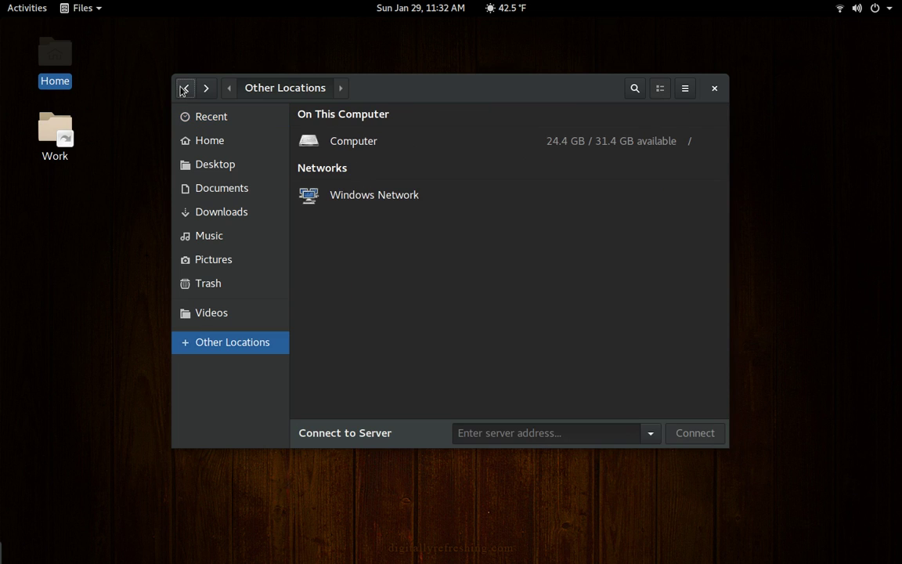
- Close Files and choose Change Background from the desktop's right-click menu
{"action": "left_click", "coordinate": [716, 88]}
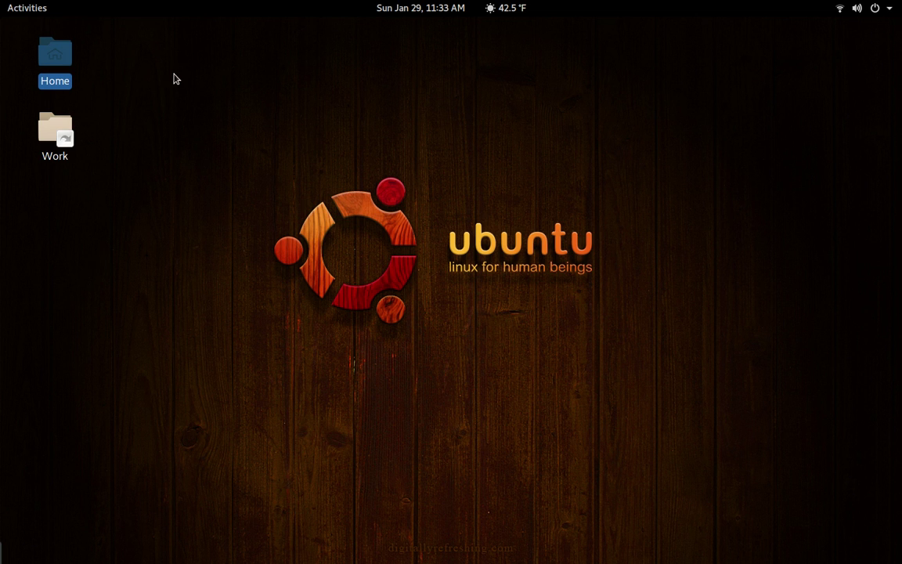
{"action": "right_click", "coordinate": [309, 80]}
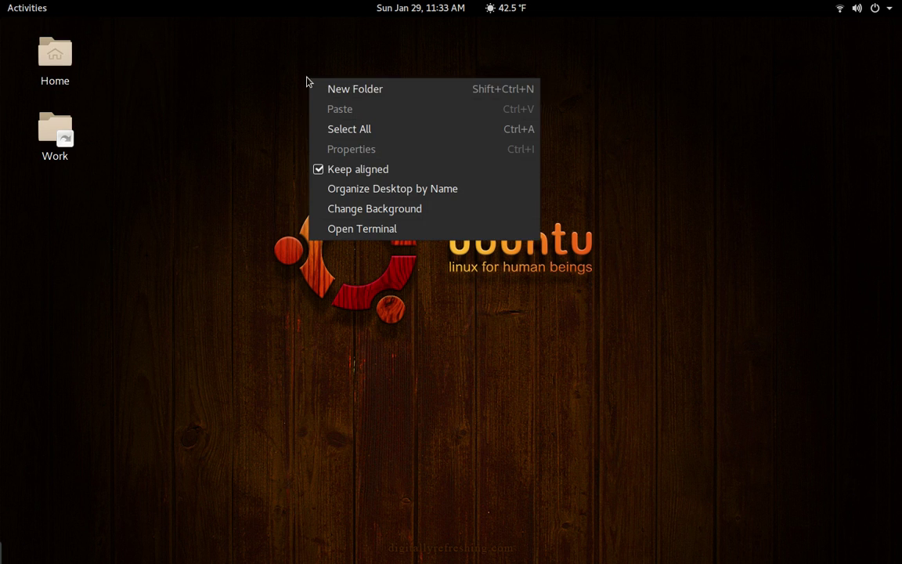
{"action": "left_click", "coordinate": [429, 209]}
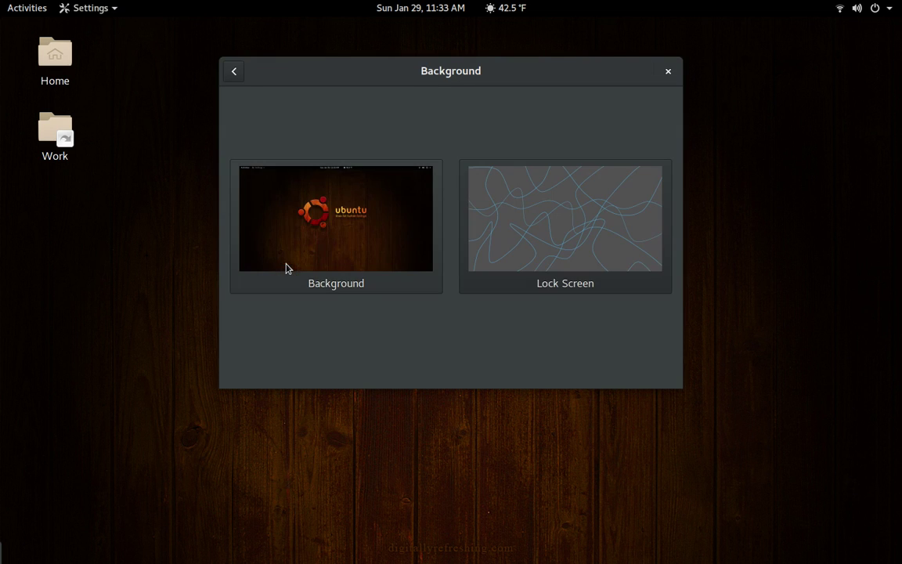
- Set the dark grey Ubuntu-logo image from Pictures as the desktop background
{"action": "left_click", "coordinate": [356, 215]}
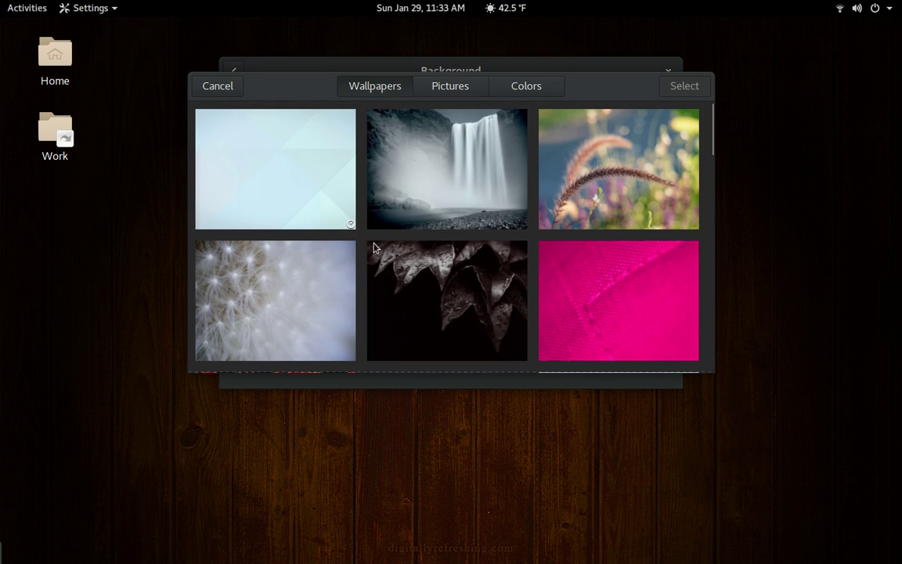
{"action": "scroll", "coordinate": [467, 220], "scroll_direction": "down", "scroll_amount": 10}
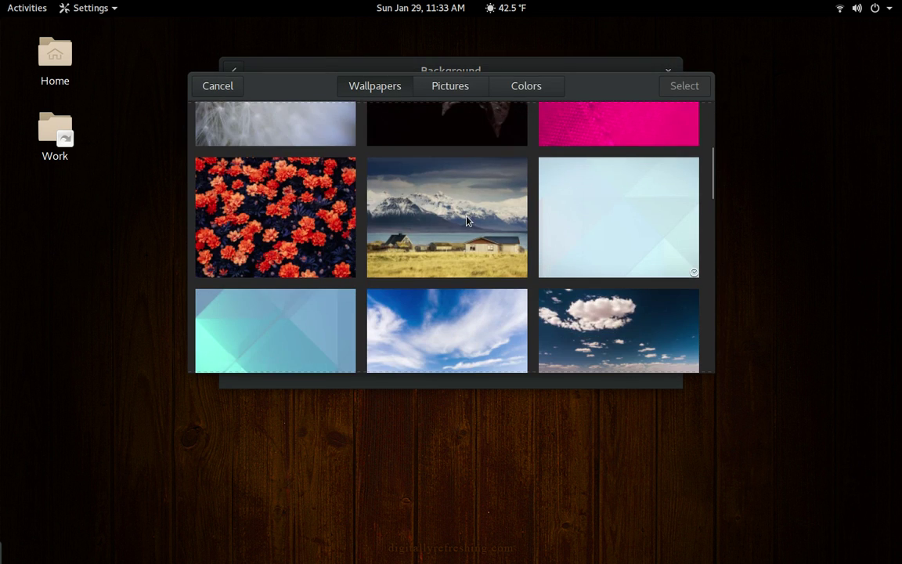
{"action": "scroll", "coordinate": [468, 218], "scroll_direction": "up", "scroll_amount": 3}
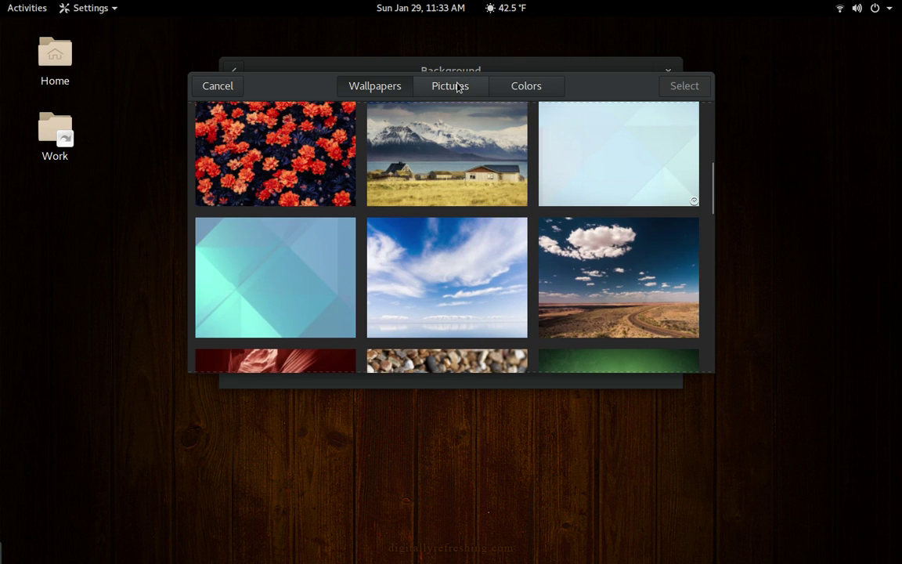
{"action": "left_click", "coordinate": [458, 87]}
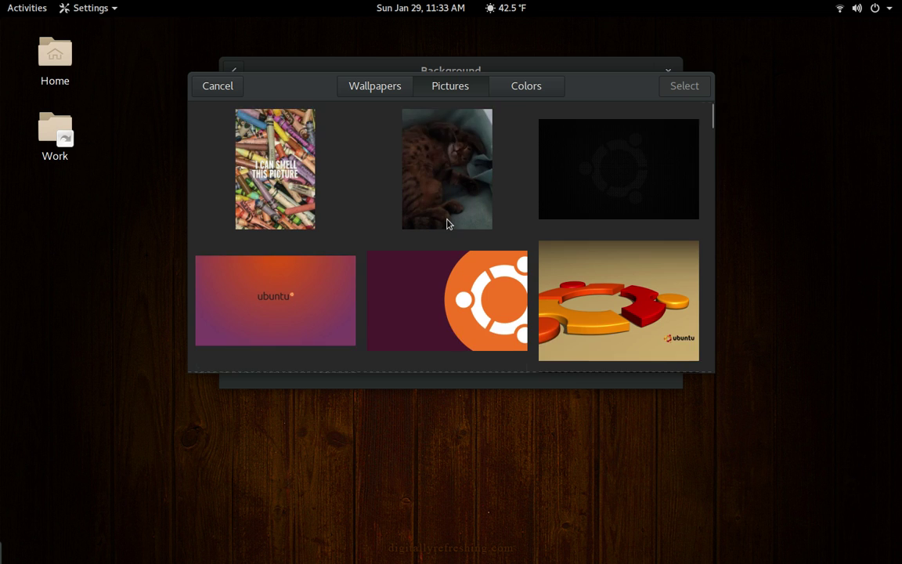
{"action": "scroll", "coordinate": [449, 225], "scroll_direction": "down", "scroll_amount": 5}
{"action": "scroll", "coordinate": [449, 225], "scroll_direction": "up", "scroll_amount": 5}
{"action": "scroll", "coordinate": [448, 201], "scroll_direction": "down", "scroll_amount": 6}
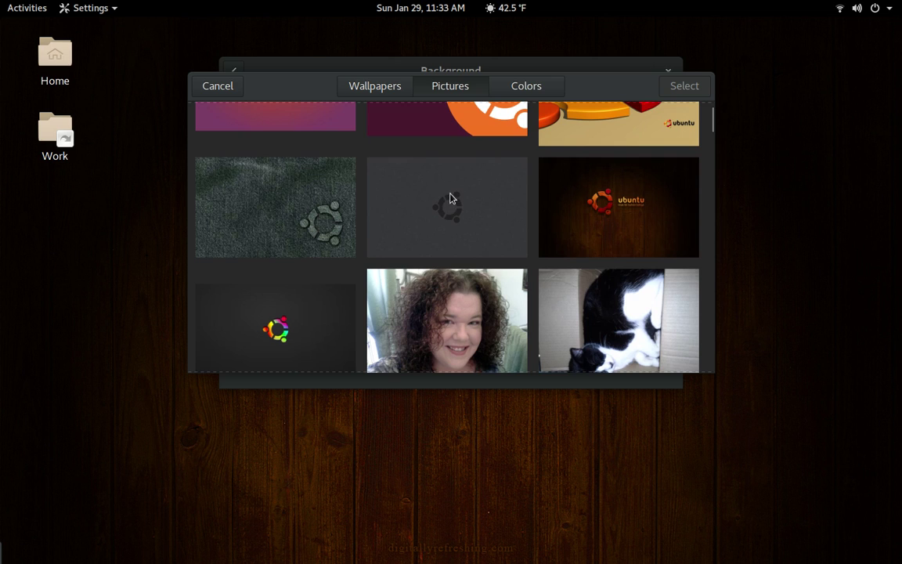
{"action": "left_click", "coordinate": [451, 201]}
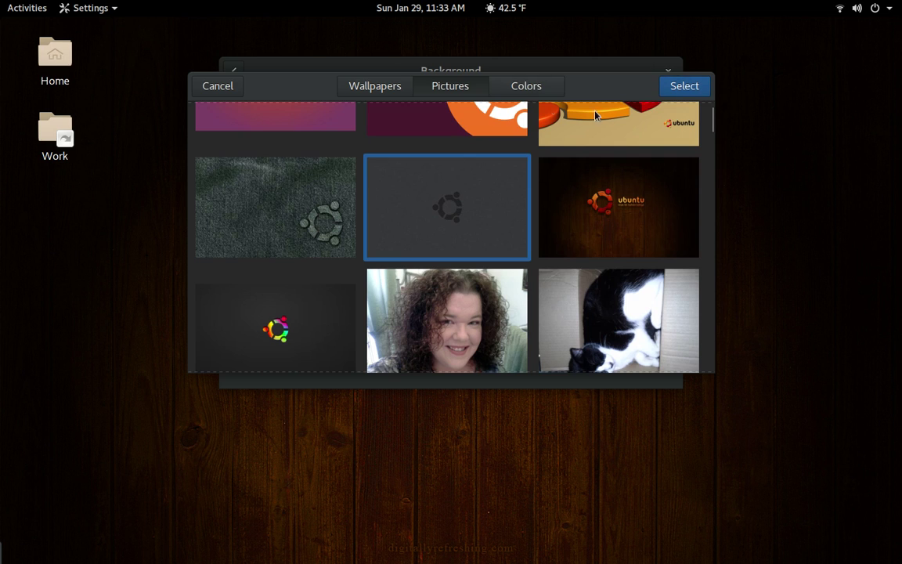
{"action": "left_click", "coordinate": [675, 86]}
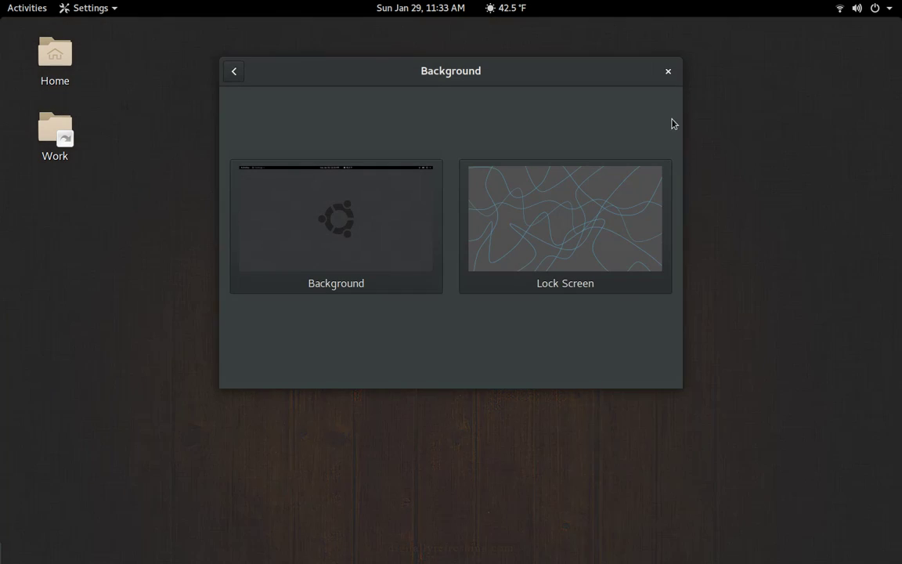
{"action": "left_click", "coordinate": [545, 195]}
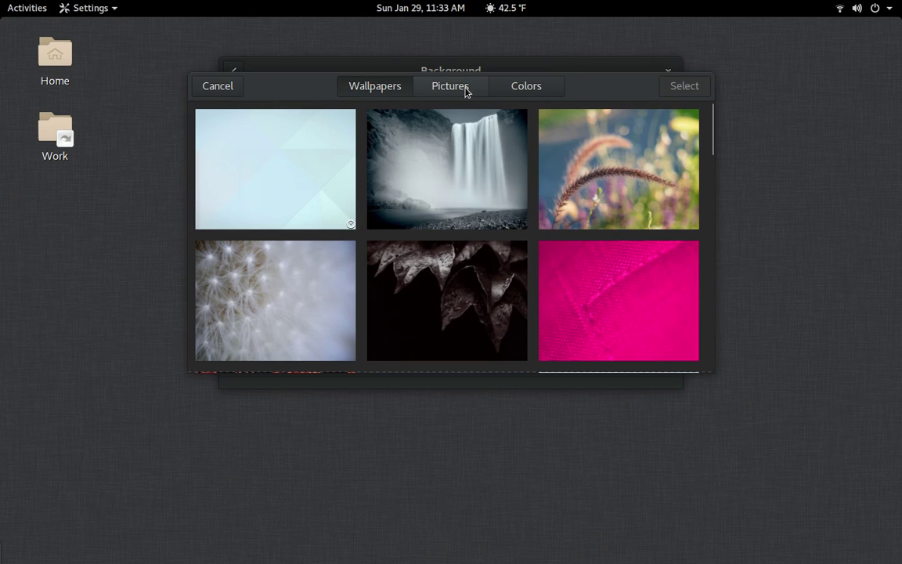
{"action": "left_click", "coordinate": [465, 89]}
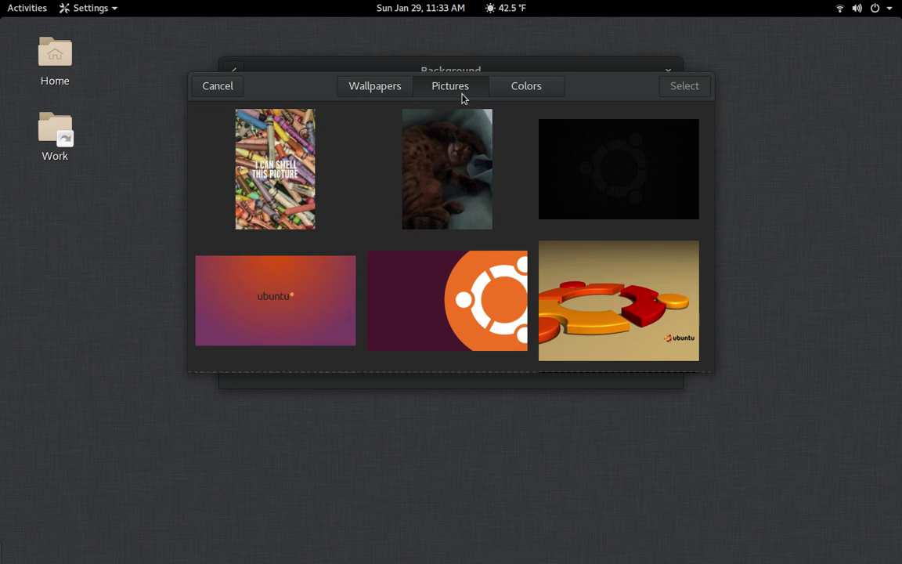
{"action": "scroll", "coordinate": [380, 327], "scroll_direction": "down", "scroll_amount": 3}
{"action": "left_click", "coordinate": [404, 224]}
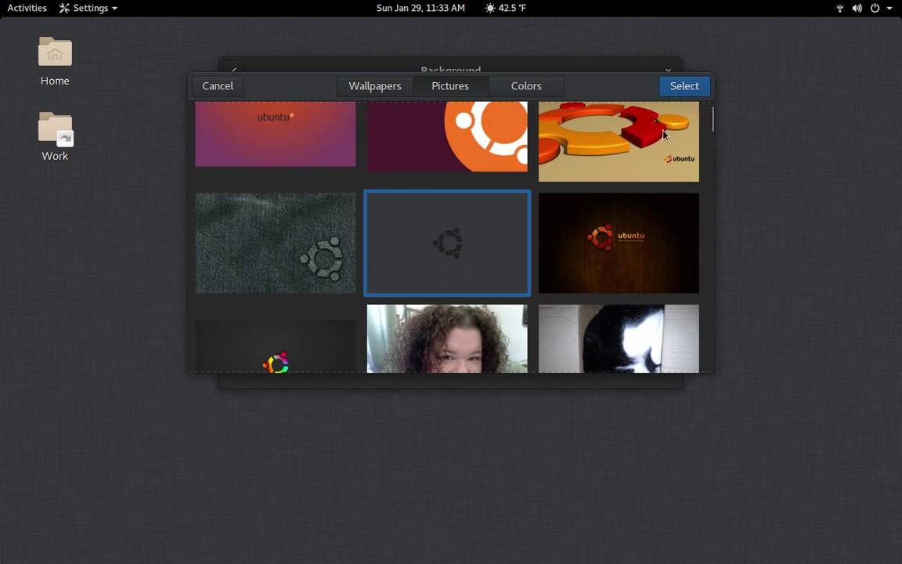
{"action": "left_click", "coordinate": [683, 86]}
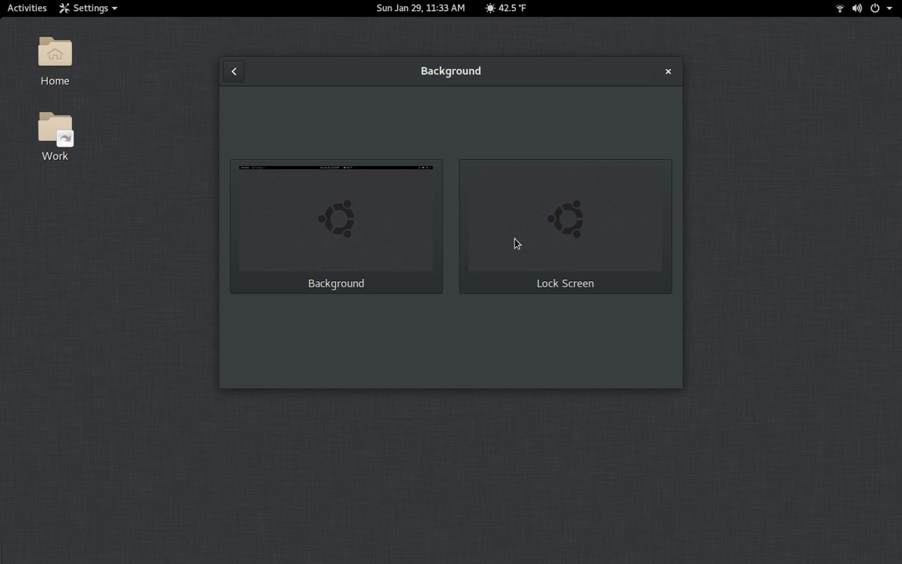
{"action": "left_click", "coordinate": [529, 213]}
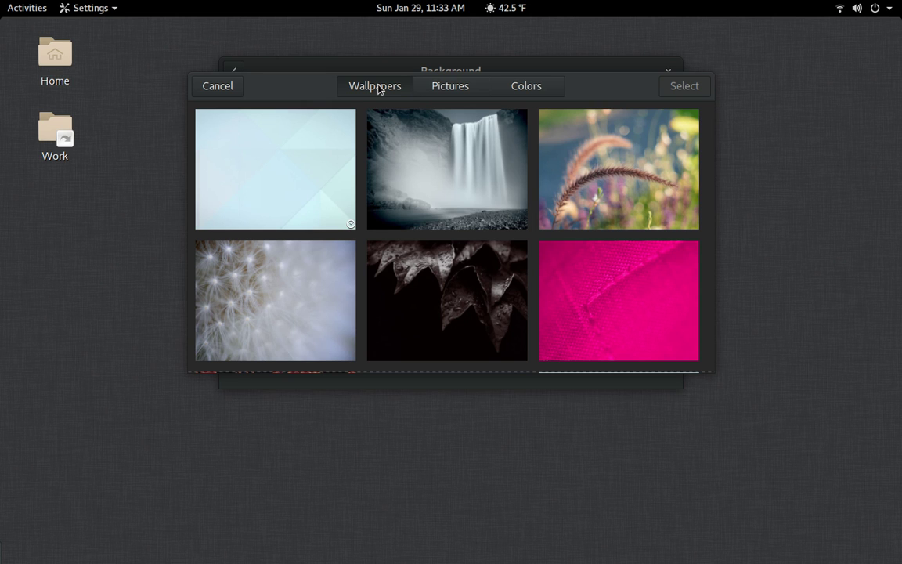
{"action": "scroll", "coordinate": [392, 250], "scroll_direction": "down", "scroll_amount": 3}
{"action": "scroll", "coordinate": [391, 250], "scroll_direction": "down", "scroll_amount": 15}
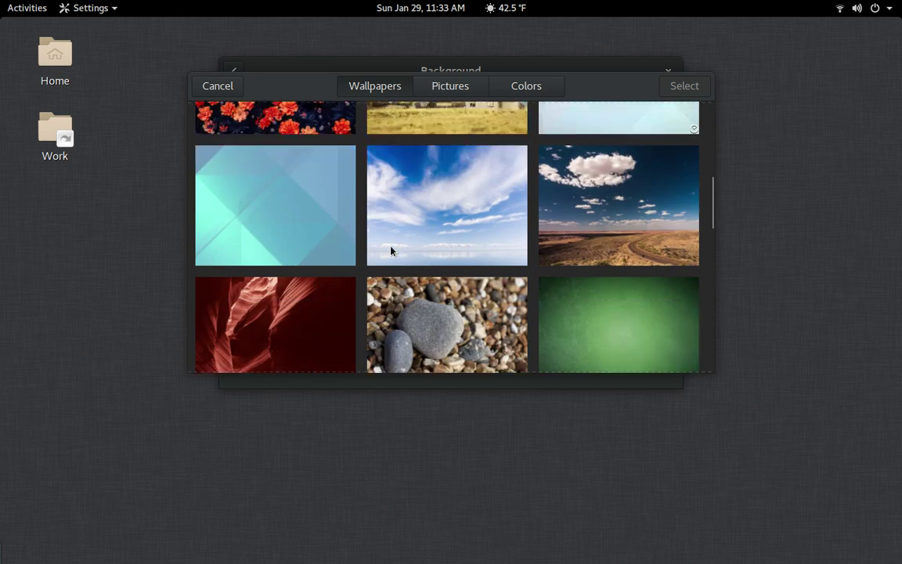
{"action": "left_click", "coordinate": [292, 178]}
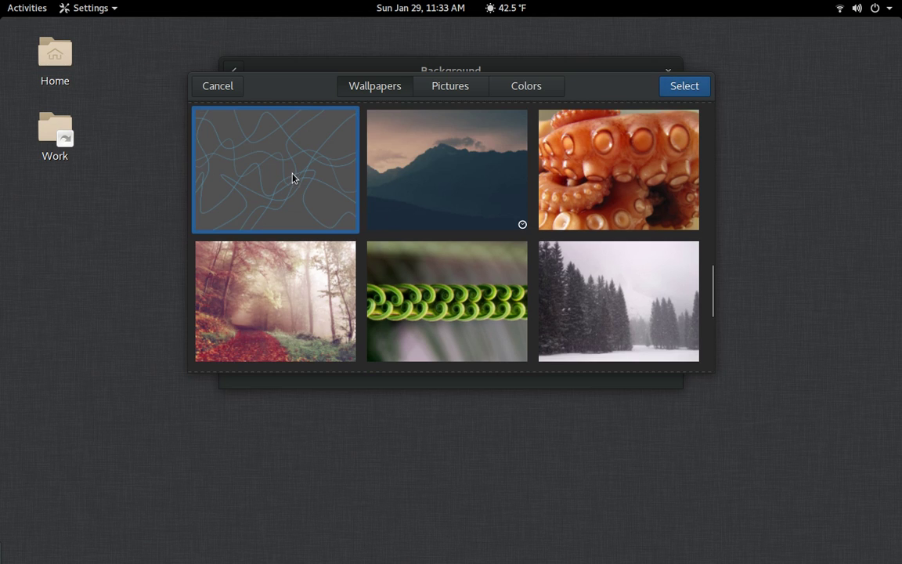
{"action": "left_click", "coordinate": [696, 87]}
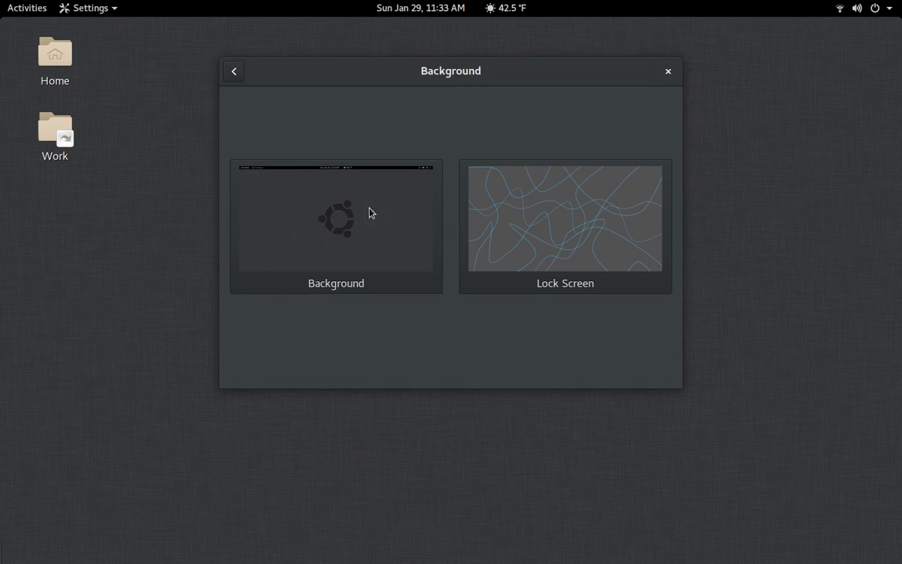
- Open the wallpaper chooser, cancel it unchanged, and close the Background settings window
{"action": "left_click", "coordinate": [352, 212]}
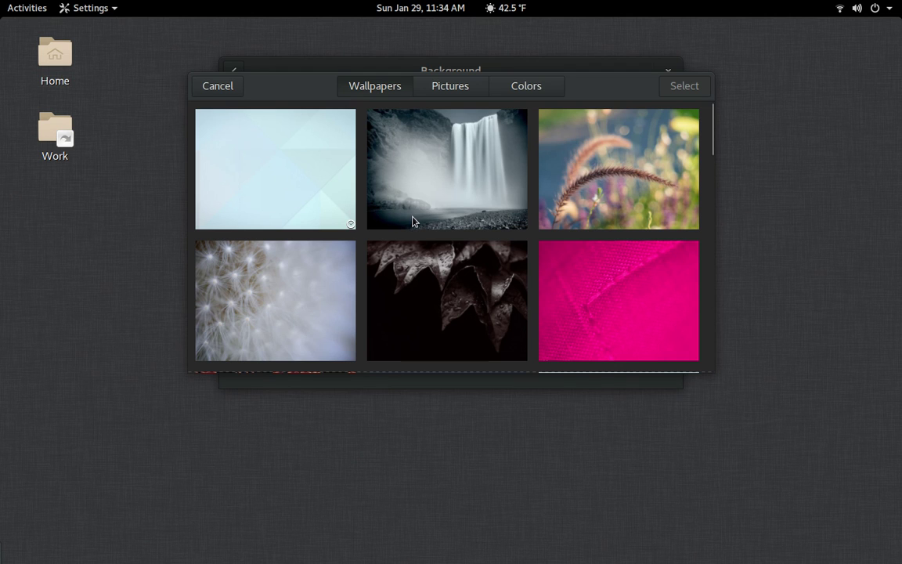
{"action": "scroll", "coordinate": [408, 226], "scroll_direction": "down", "scroll_amount": 8}
{"action": "scroll", "coordinate": [408, 227], "scroll_direction": "up", "scroll_amount": 4}
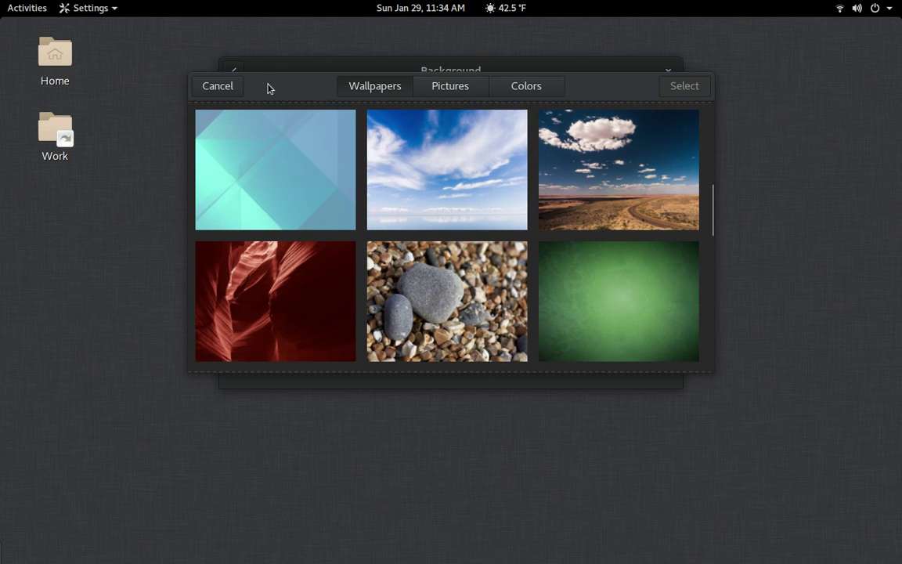
{"action": "left_click", "coordinate": [217, 88]}
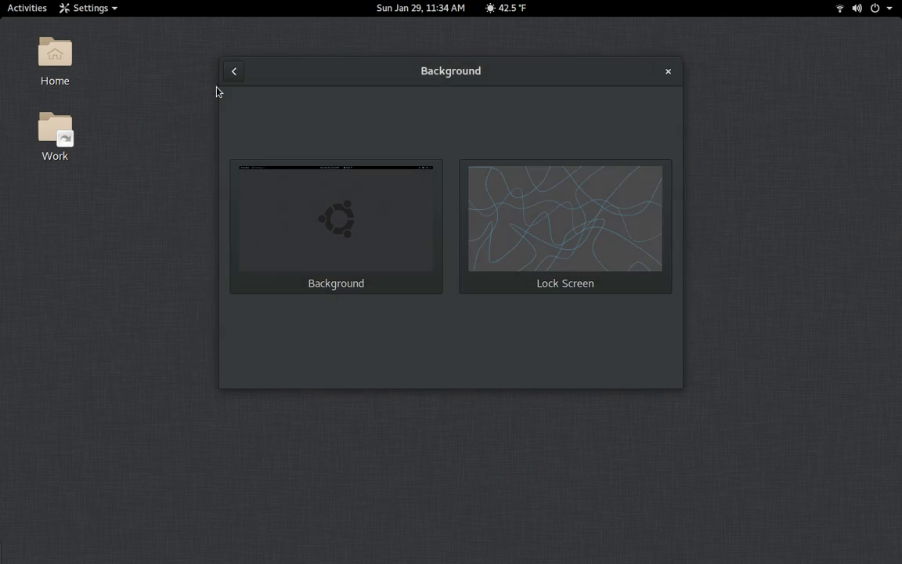
{"action": "left_click", "coordinate": [668, 72]}
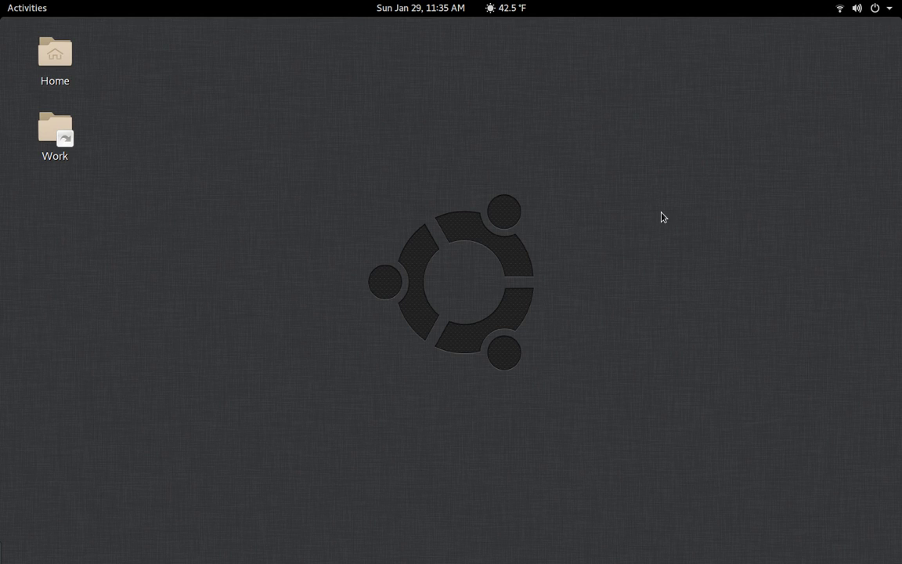
- Toggle the Activities overview a few times, then search it for 'ubuntu-install'
{"action": "key", "text": "super"}
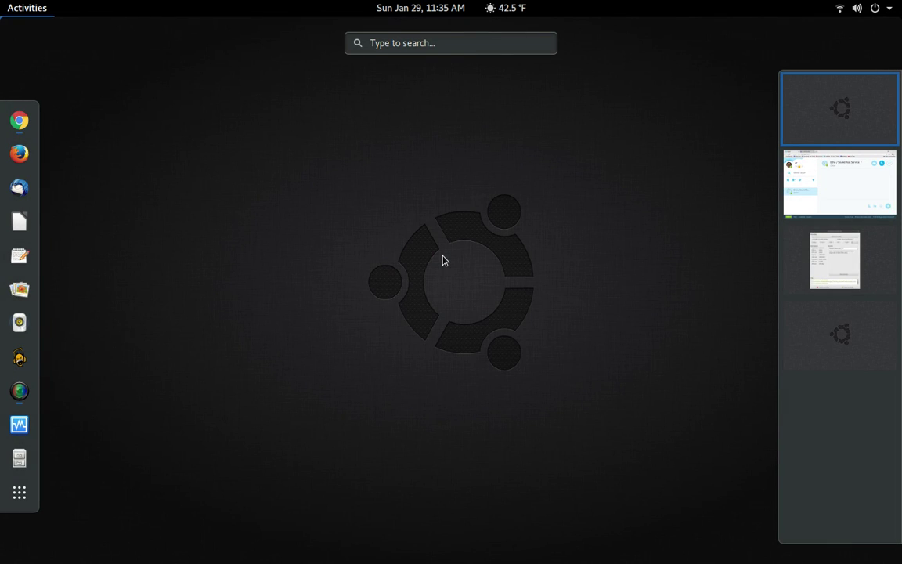
{"action": "key", "text": "super"}
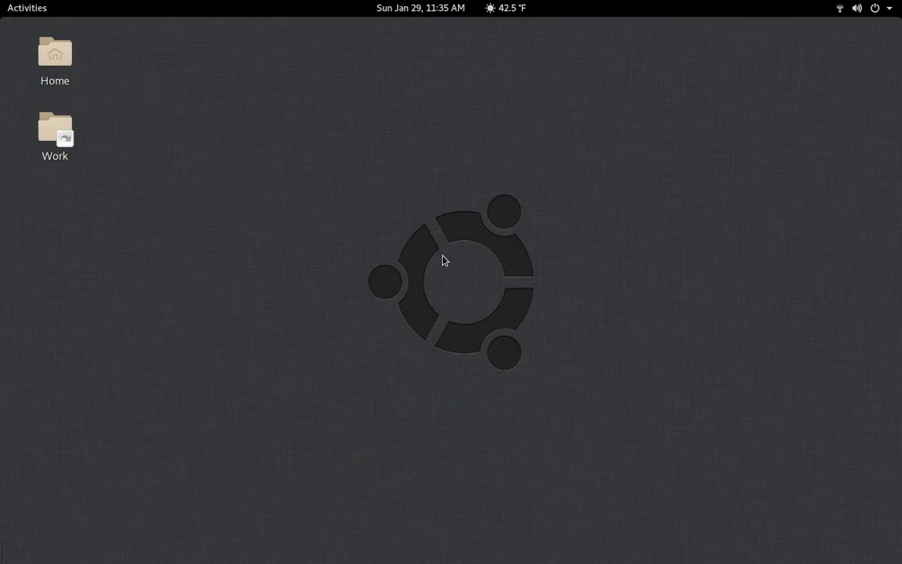
{"action": "key", "text": "super"}
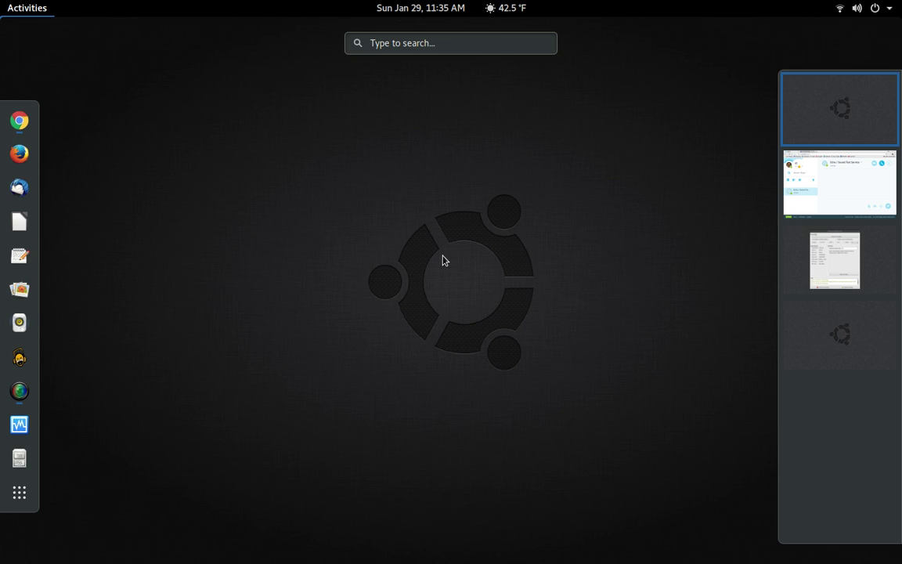
{"action": "left_click", "coordinate": [442, 261]}
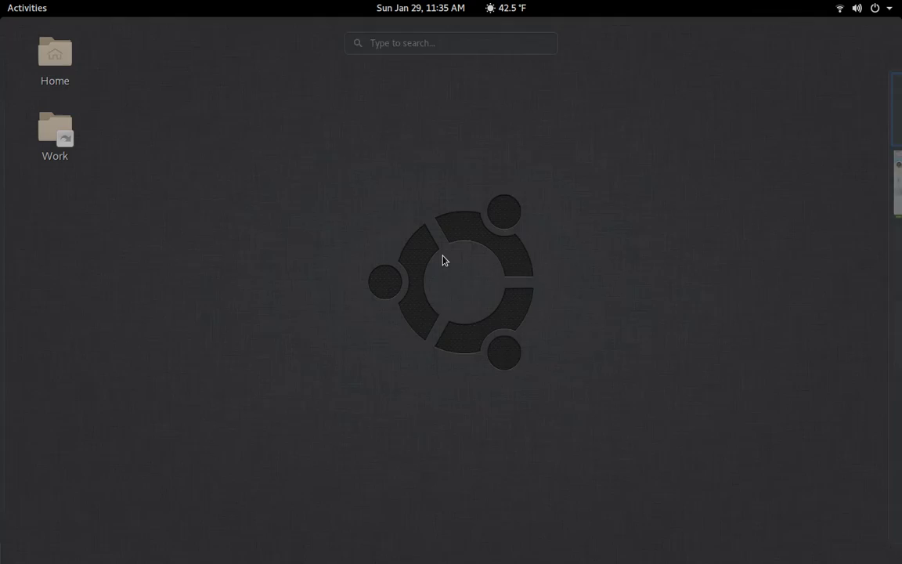
{"action": "key", "text": "super"}
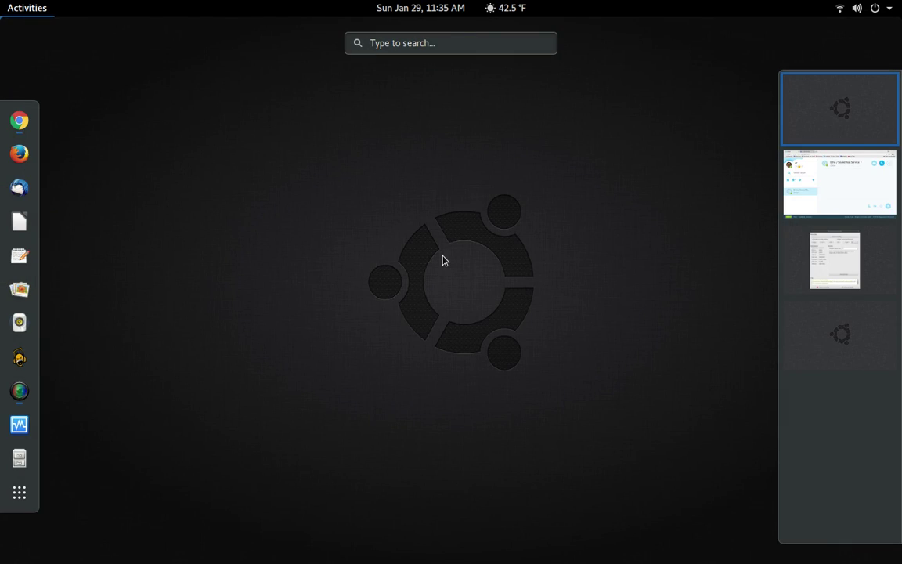
{"action": "left_click", "coordinate": [440, 42]}
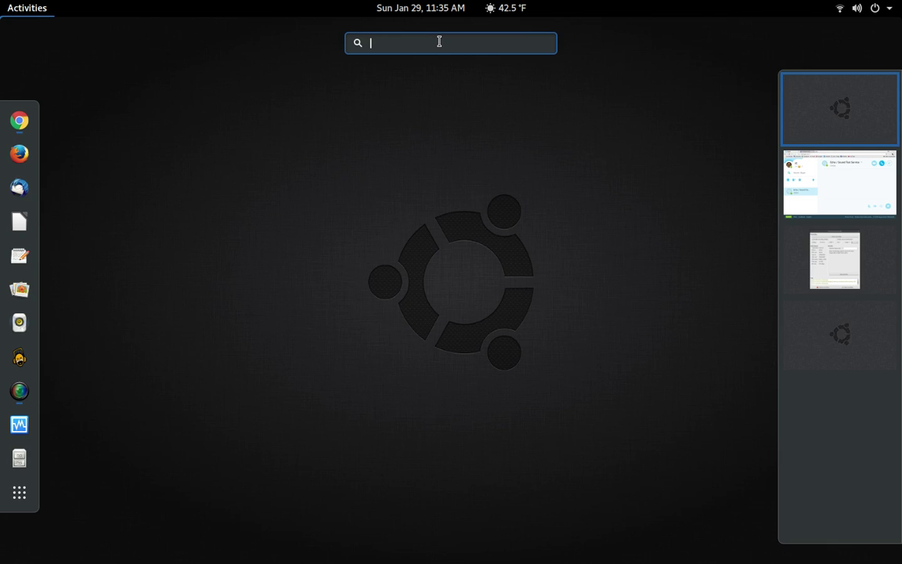
{"action": "type", "text": "ubuntu-"}
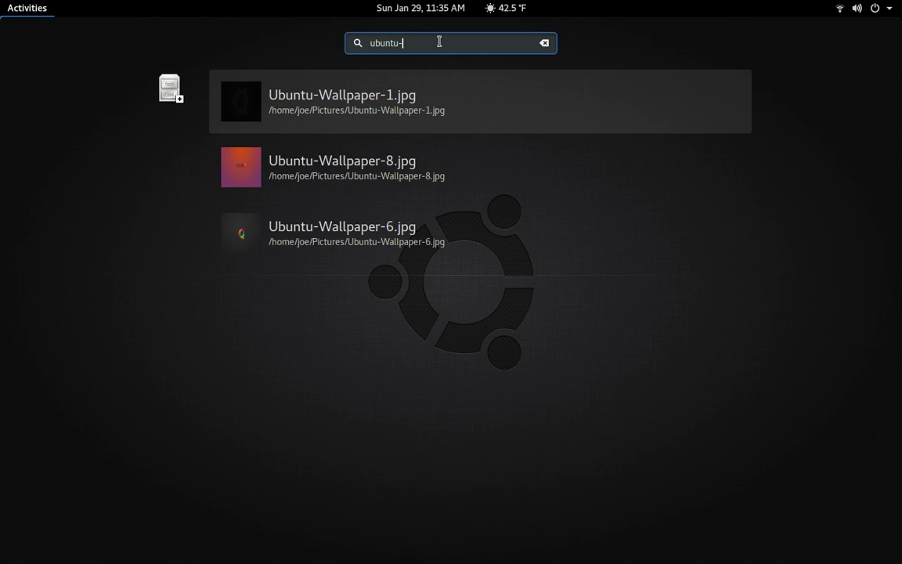
{"action": "type", "text": "in"}
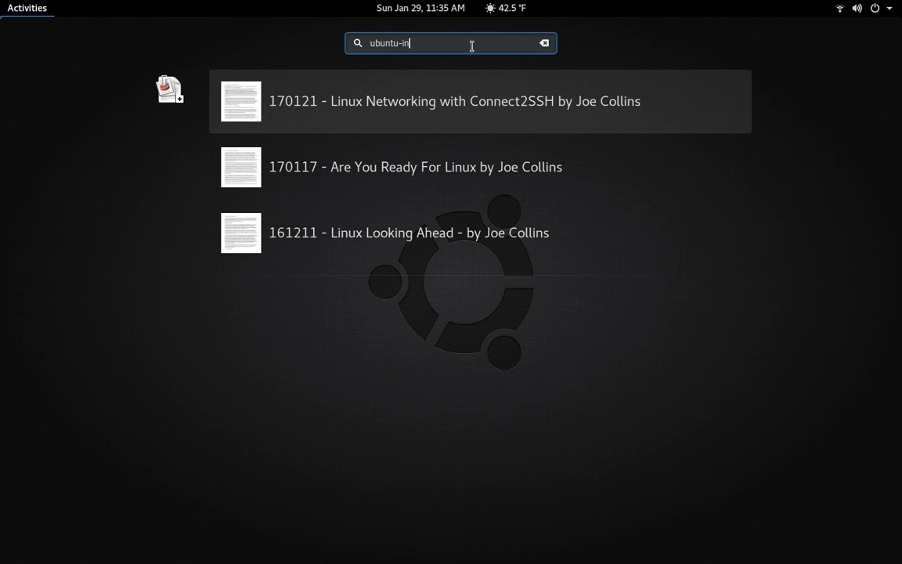
{"action": "type", "text": "stall"}
- Open ubuntu-install.sh in gedit, scroll to its top, close it, and reopen Activities
{"action": "left_click", "coordinate": [376, 327]}
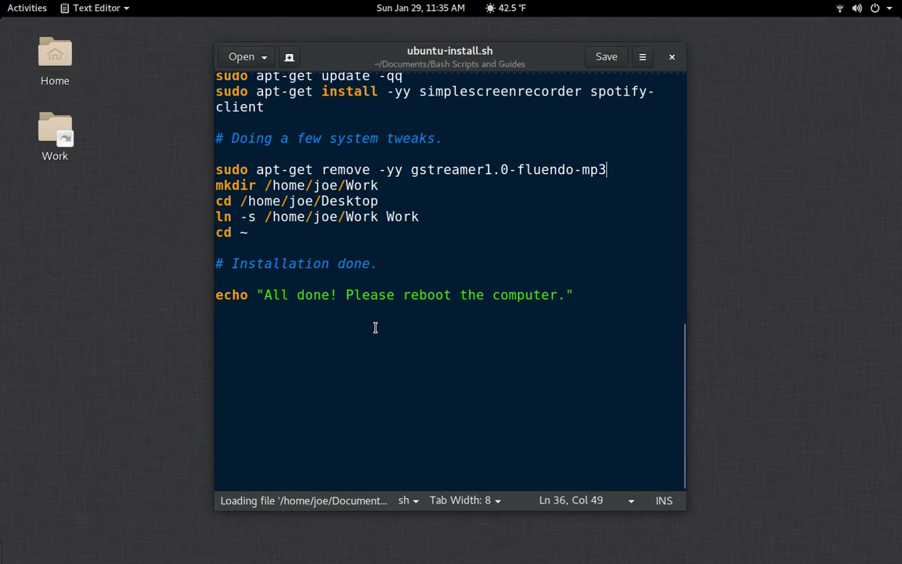
{"action": "scroll", "coordinate": [505, 314], "scroll_direction": "up", "scroll_amount": 9}
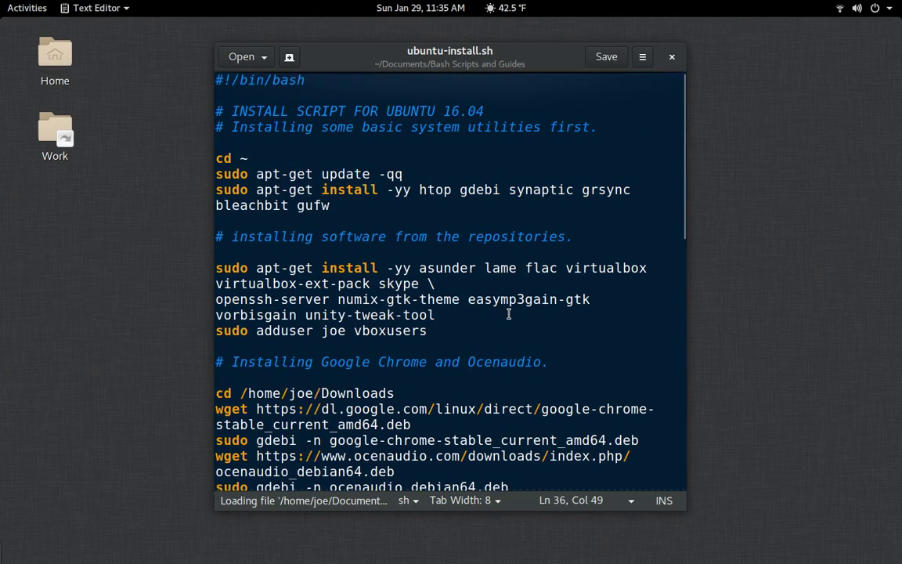
{"action": "left_click", "coordinate": [672, 58]}
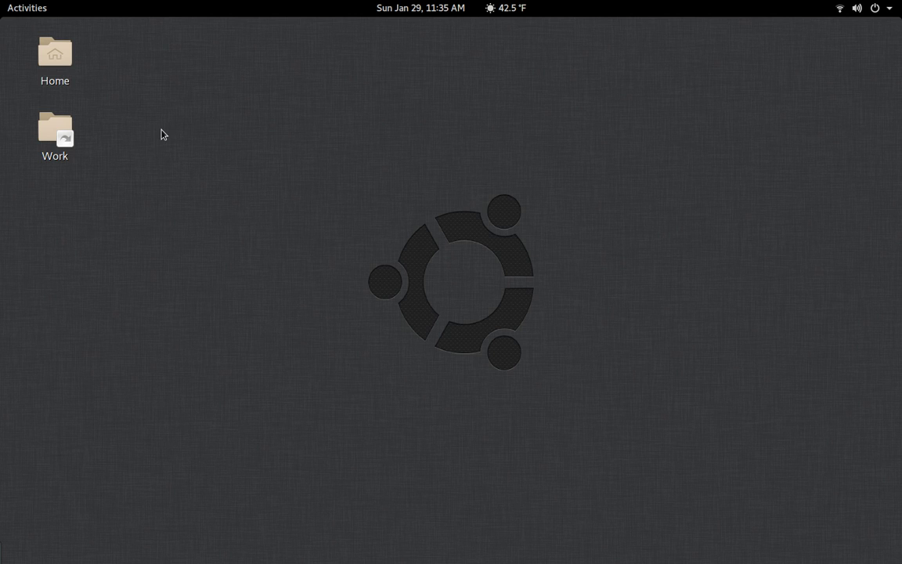
{"action": "key", "text": "super"}
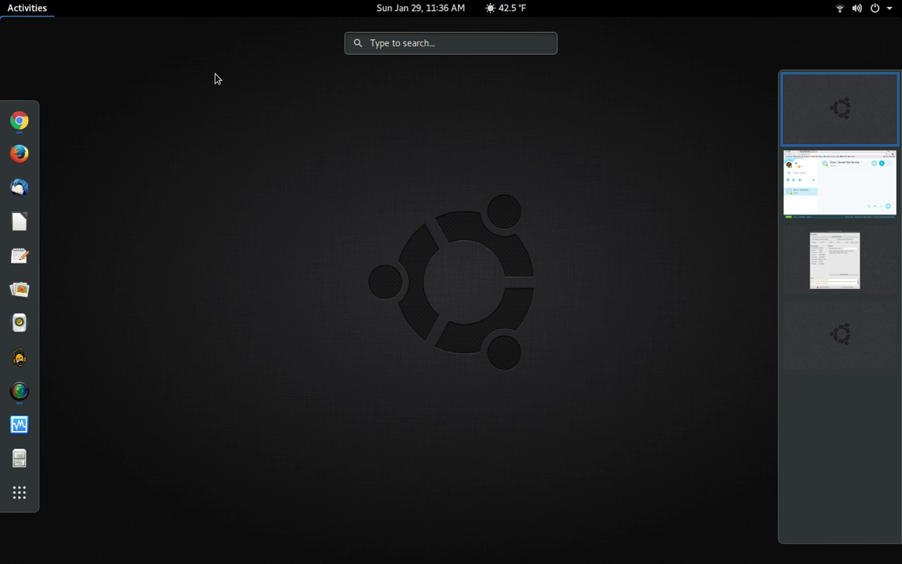
- Try the overview search box, return to the desktop, and reopen Activities with Super
{"action": "left_click", "coordinate": [462, 37]}
{"action": "left_click", "coordinate": [430, 208]}
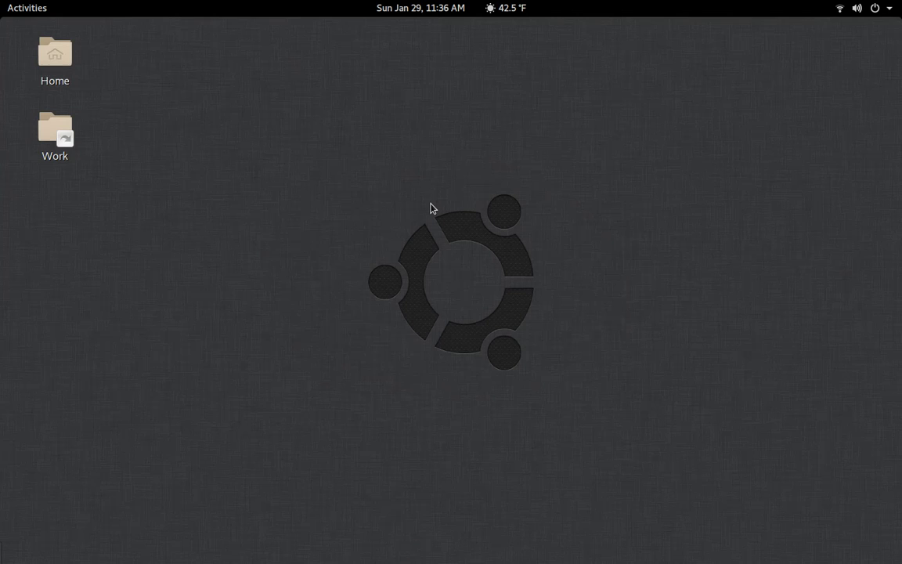
{"action": "key", "text": "super"}
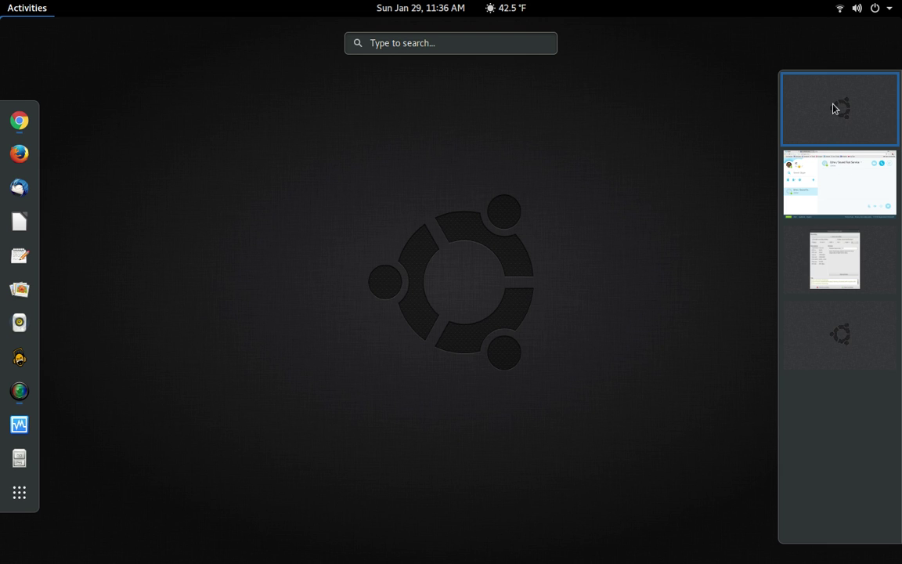
- Go to the Skype workspace, open a terminal, and switch between it and Skype
{"action": "left_click", "coordinate": [825, 194]}
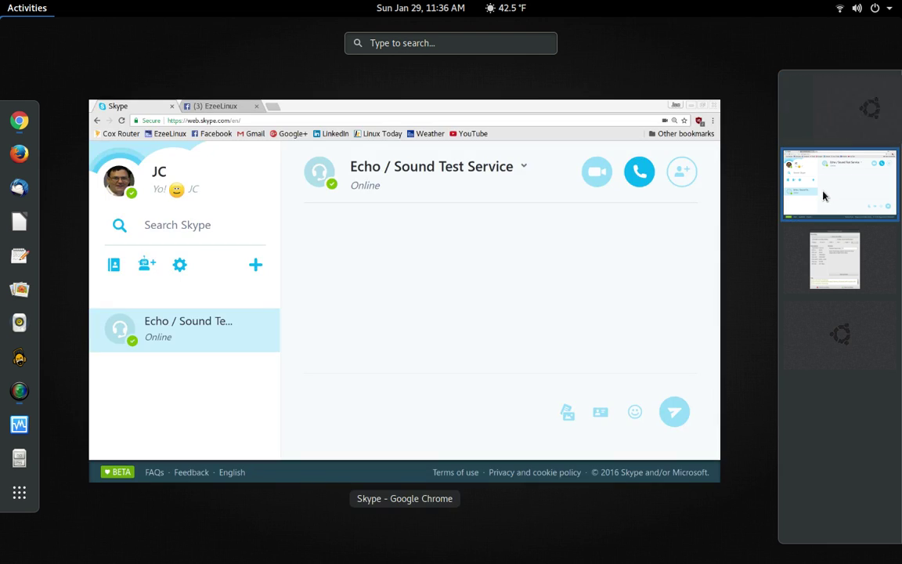
{"action": "left_click", "coordinate": [435, 271]}
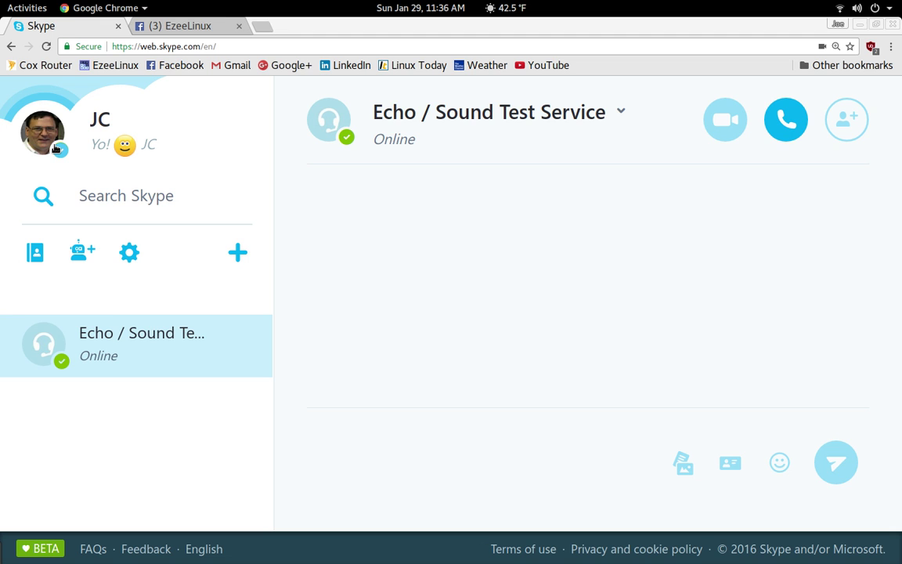
{"action": "key", "text": "ctrl+alt+t"}
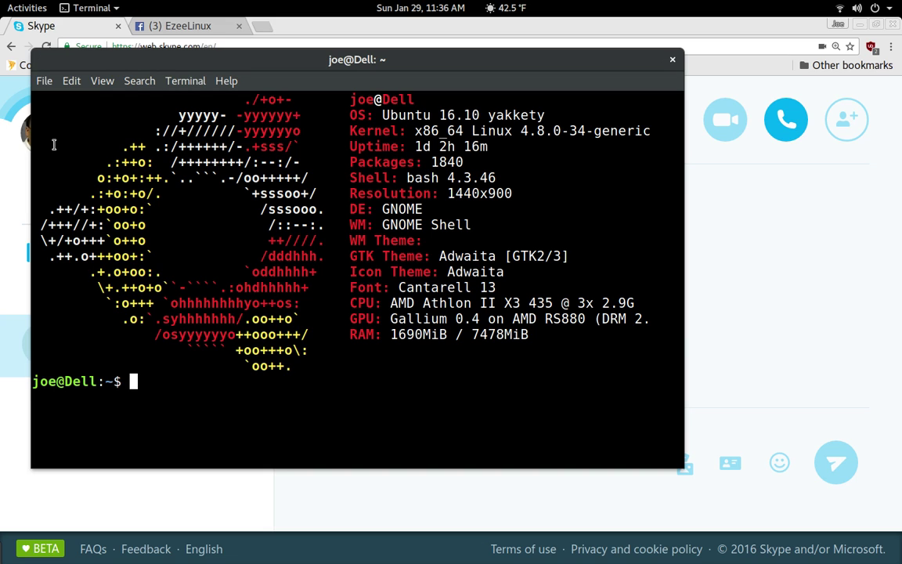
{"action": "key", "text": "alt+Tab"}
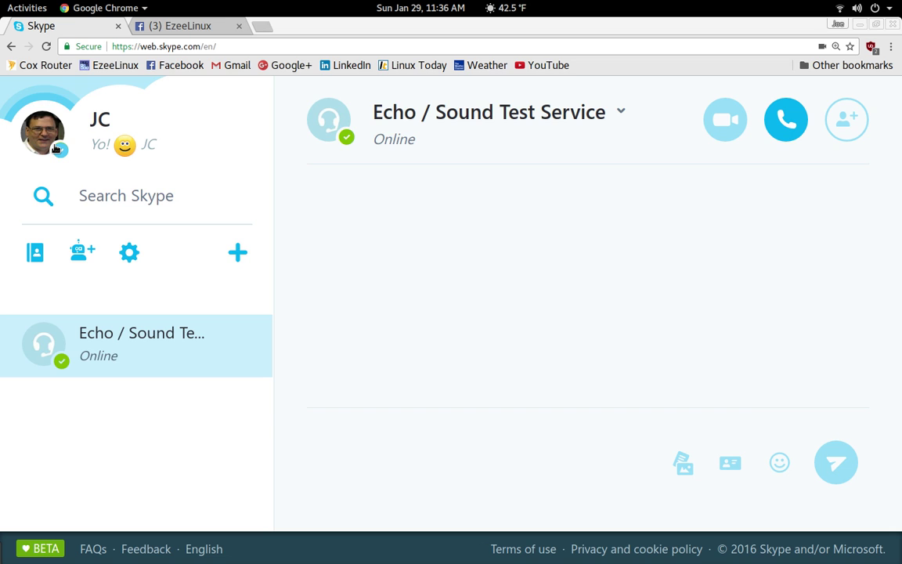
{"action": "key", "text": "alt+Tab"}
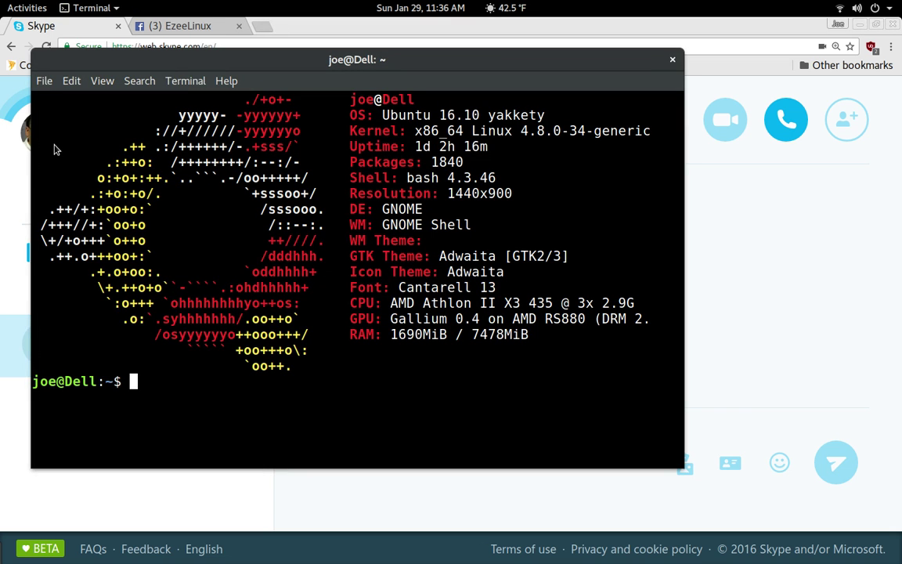
- Open a second terminal and cycle windows with Alt+Tab until Skype is in front
{"action": "key", "text": "ctrl+shift+n"}
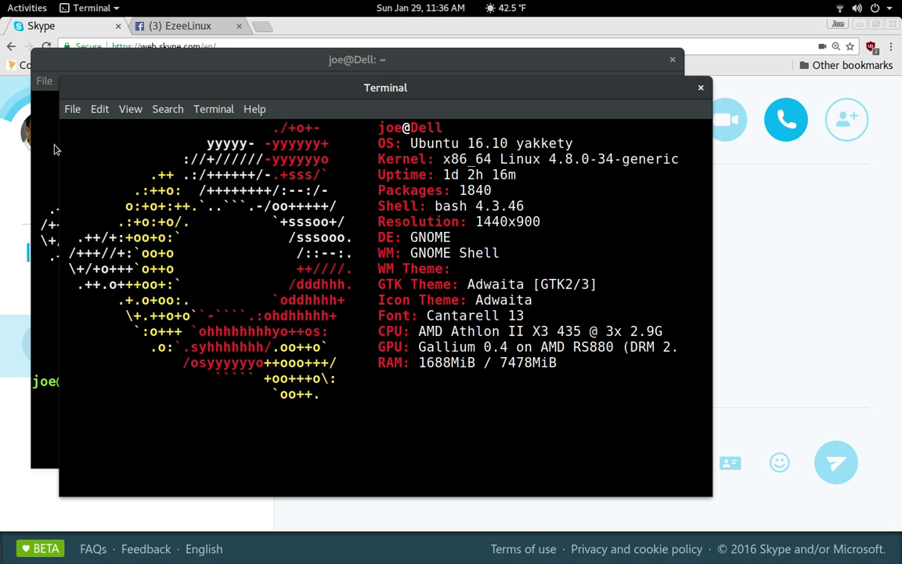
{"action": "key", "text": "alt+Tab"}
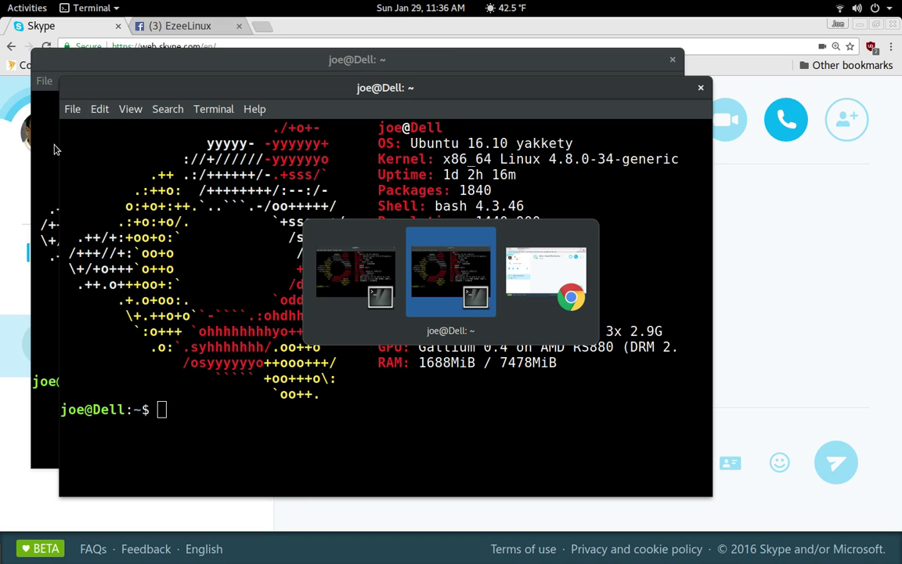
{"action": "key", "text": "alt+Tab"}
{"action": "key", "text": "alt+Tab"}
{"action": "key", "text": "alt+Tab"}
{"action": "key", "text": "alt+Tab"}
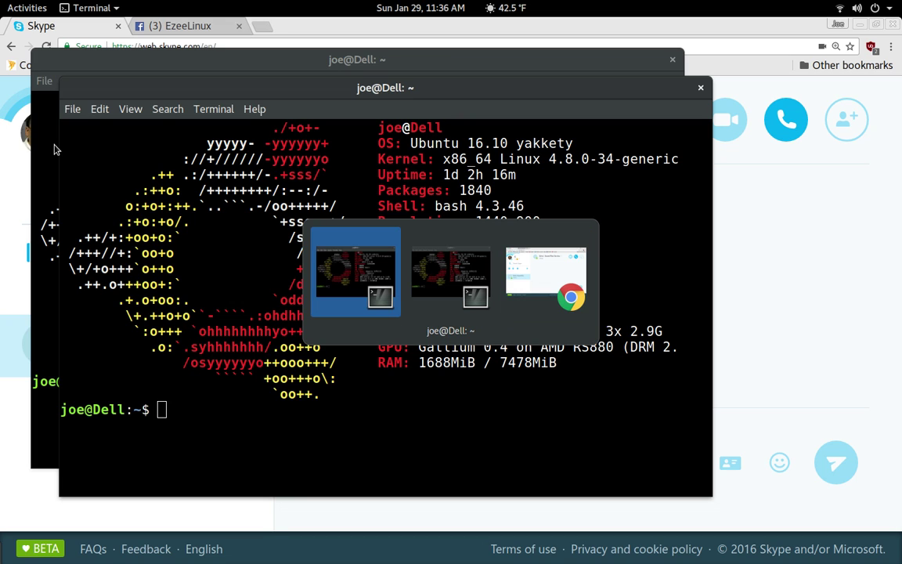
{"action": "key", "text": "alt+Tab"}
{"action": "key", "text": "alt+Tab"}
{"action": "key", "text": "alt+Tab"}
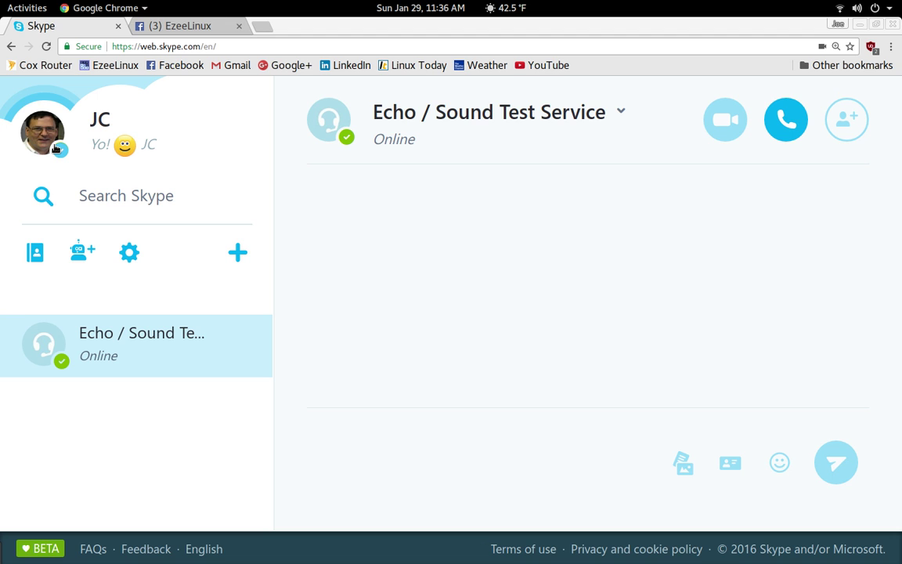
- Open All Settings from the top-right system menu, then close it again
{"action": "left_click", "coordinate": [899, 10]}
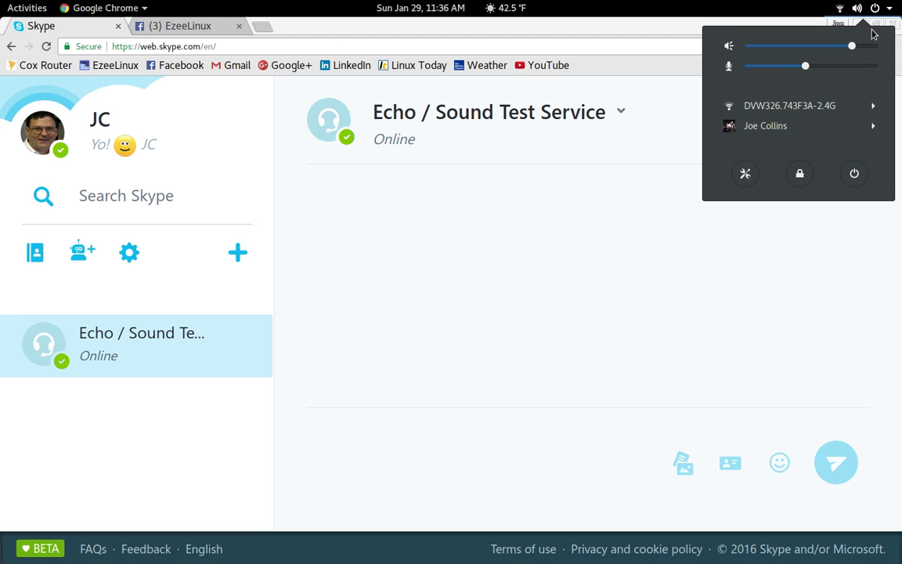
{"action": "left_click", "coordinate": [746, 173]}
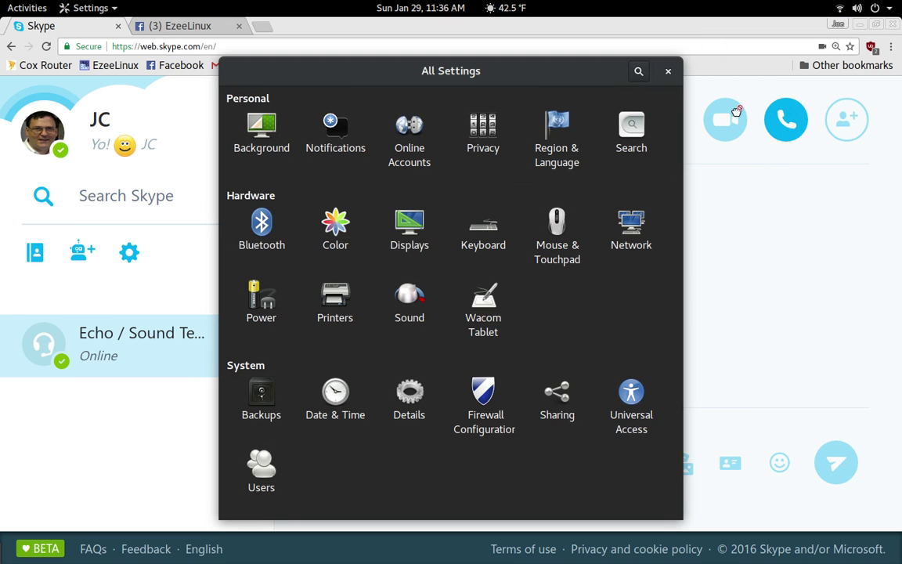
{"action": "left_click", "coordinate": [669, 72]}
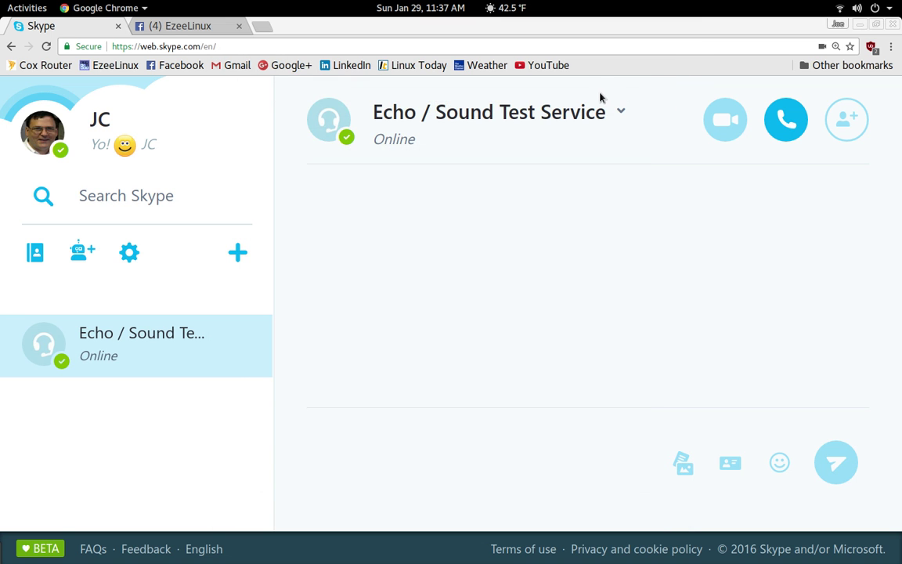
- Launch Tweak Tool by searching 'tweak' in Activities
{"action": "key", "text": "super"}
{"action": "type", "text": "t"}
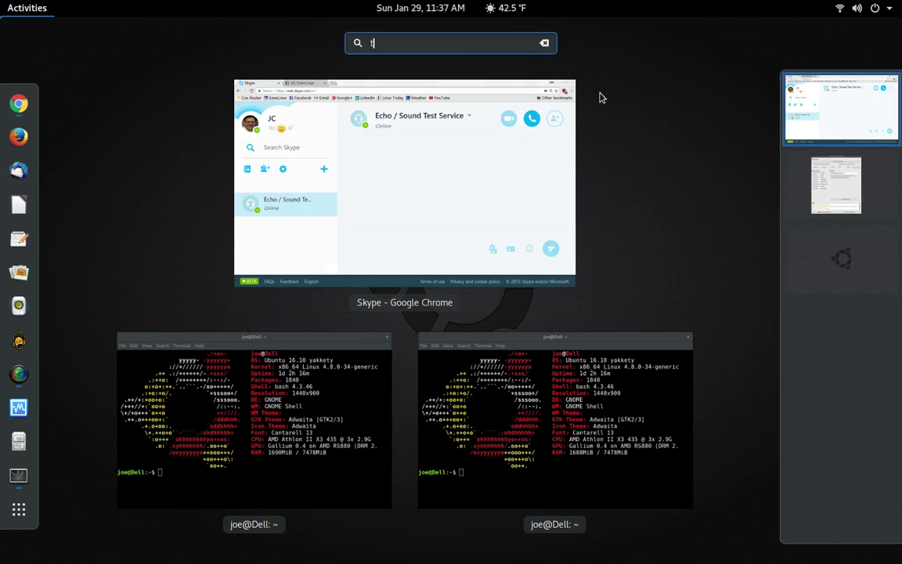
{"action": "type", "text": "weak"}
{"action": "key", "text": "Return"}
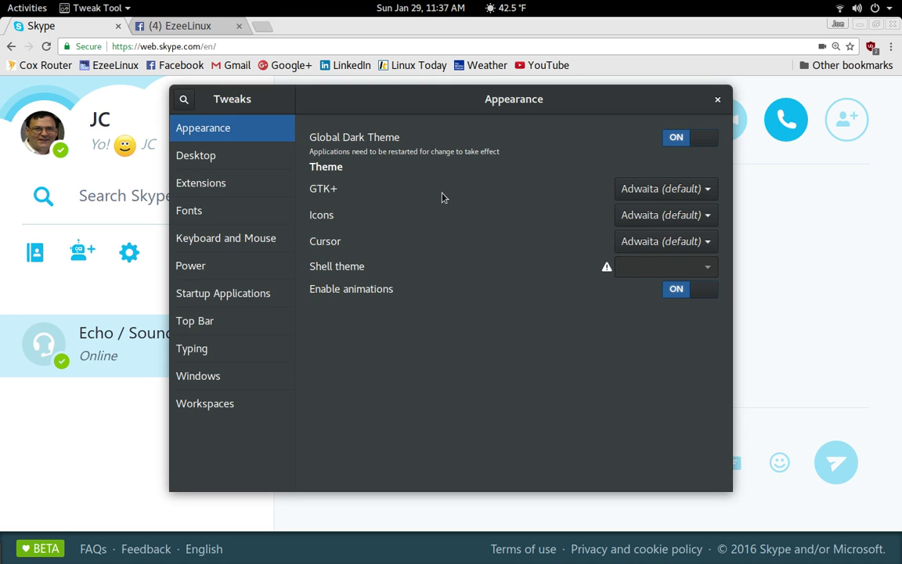
- Disable Alternatetab on the Extensions page and try the default Alt+Tab application switcher
{"action": "left_click", "coordinate": [264, 197]}
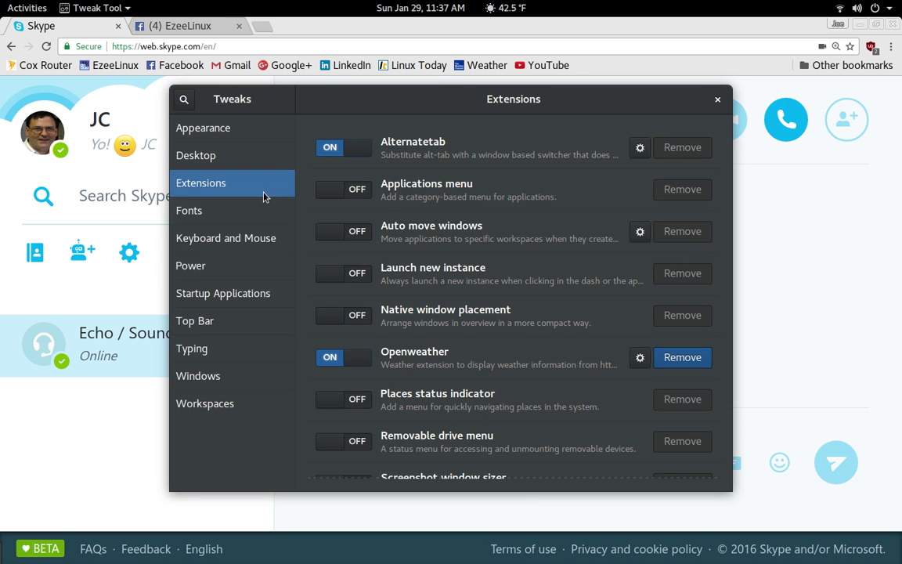
{"action": "left_click", "coordinate": [355, 149]}
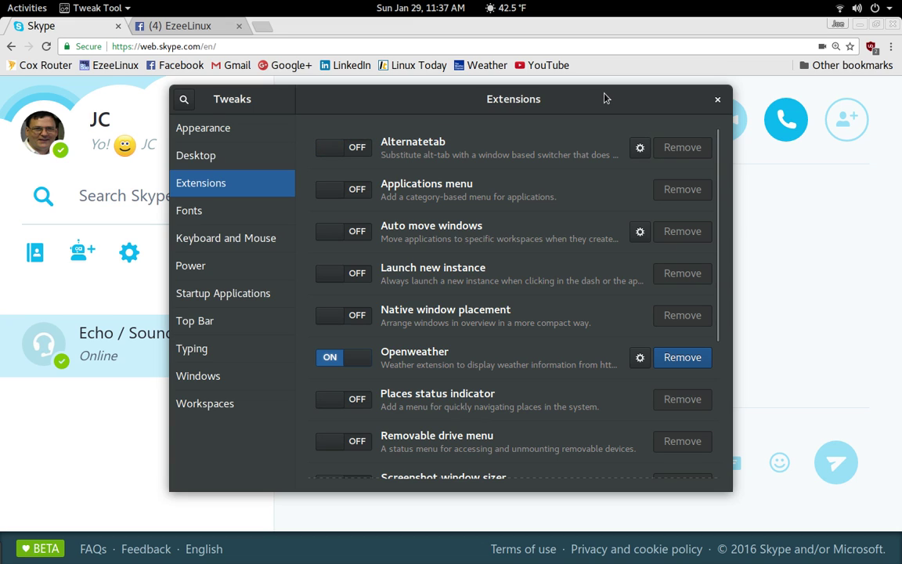
{"action": "key", "text": "alt+Tab"}
{"action": "key", "text": "alt+Tab"}
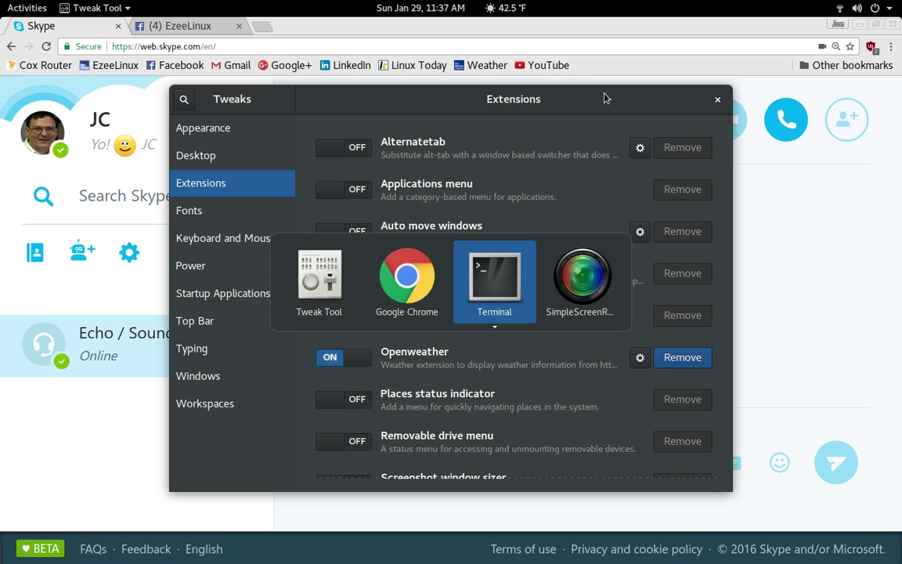
{"action": "key", "text": "alt+Tab"}
{"action": "key", "text": "alt+Tab"}
{"action": "key", "text": "alt+Tab"}
{"action": "key", "text": "alt+Tab"}
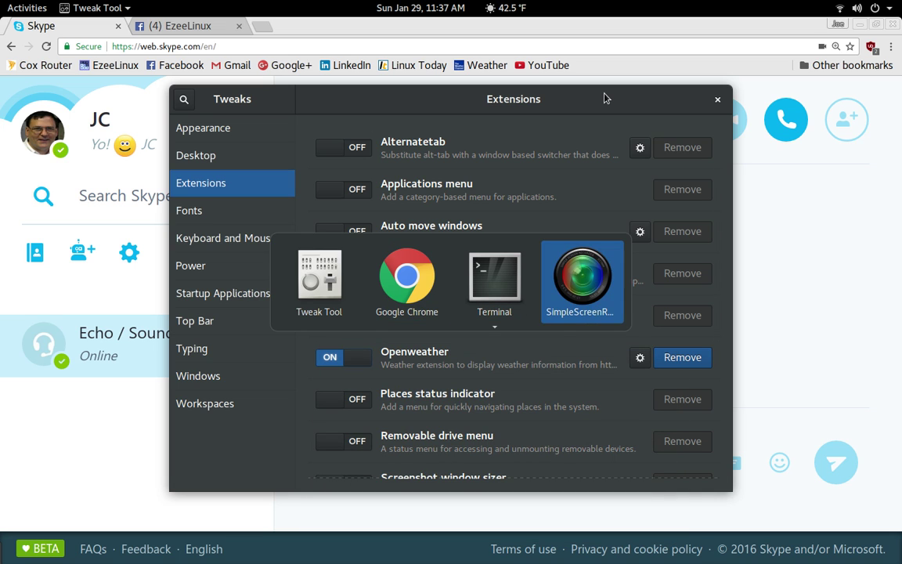
{"action": "key", "text": "alt+Tab"}
{"action": "key", "text": "alt+Tab"}
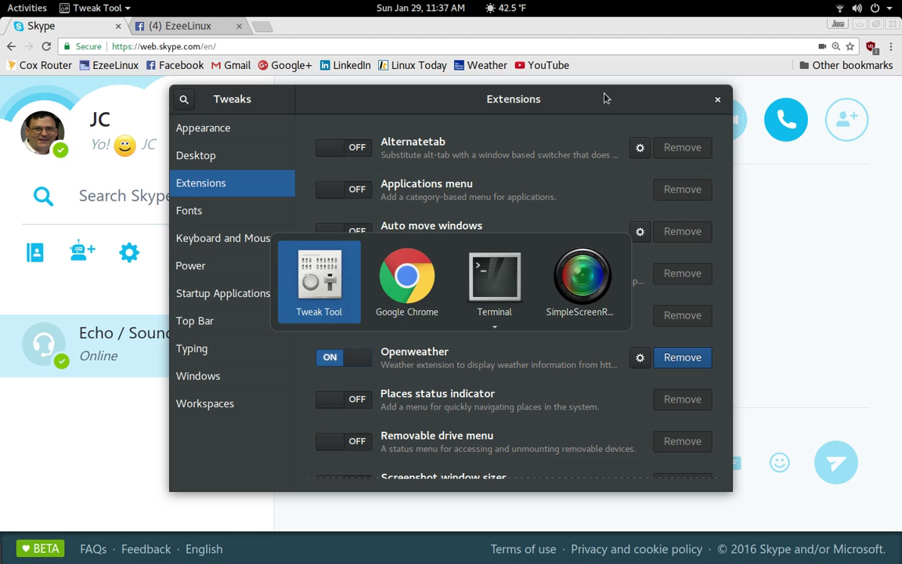
{"action": "key", "text": "alt+Tab"}
{"action": "key", "text": "alt+Tab"}
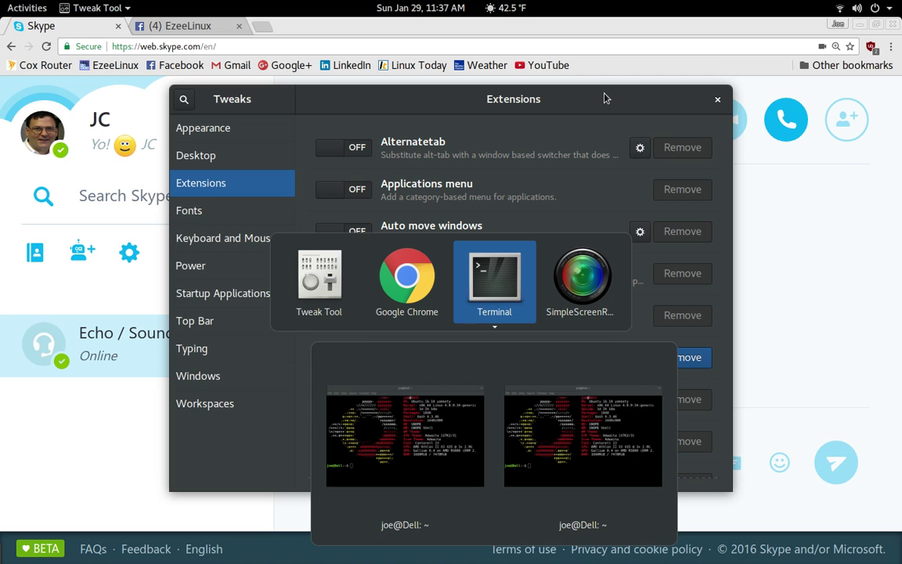
- Switch between Terminal's two windows, then return to Tweaks and re-enable Alternatetab
{"action": "key", "text": "Down"}
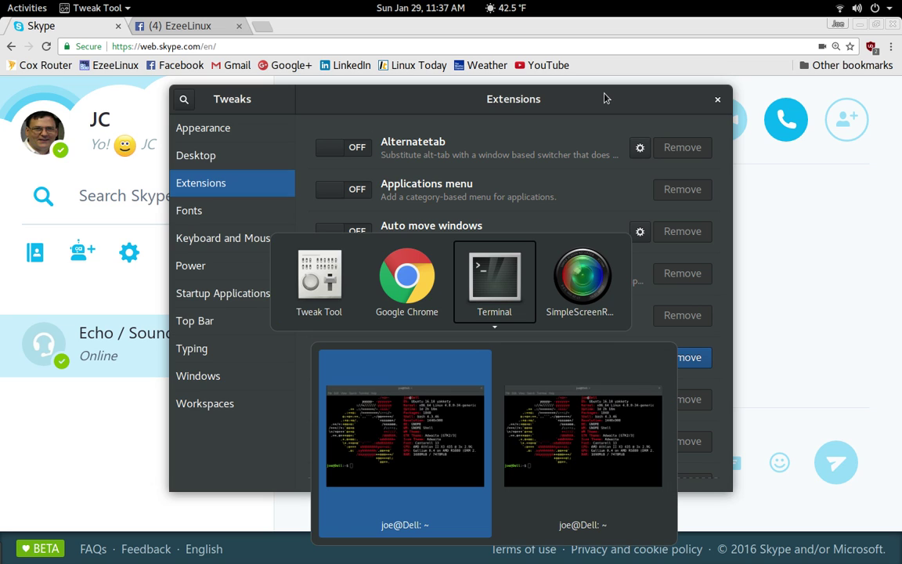
{"action": "key", "text": "Right"}
{"action": "key", "text": "Left"}
{"action": "key", "text": "Right"}
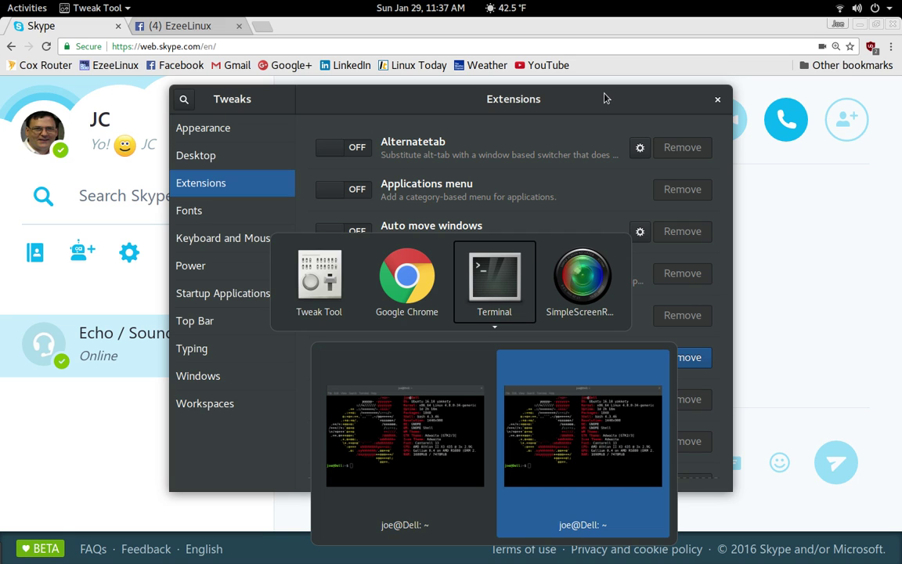
{"action": "key", "text": "Left"}
{"action": "key", "text": "Right"}
{"action": "key", "text": "Return"}
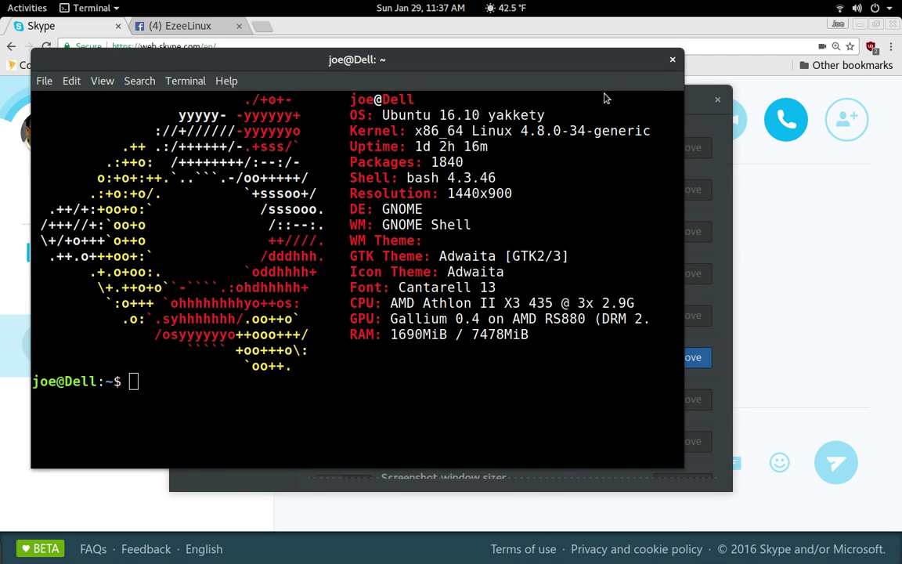
{"action": "key", "text": "alt+Tab"}
{"action": "left_click", "coordinate": [327, 147]}
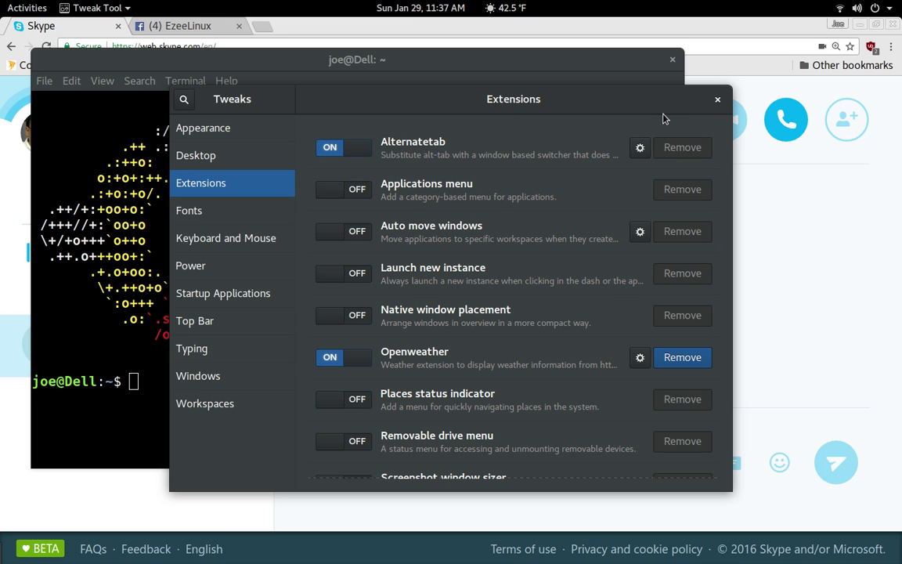
- Cycle windows with the Alternatetab thumbnail switcher, ending back on Tweaks
{"action": "key", "text": "alt+Tab"}
{"action": "key", "text": "alt+Tab"}
{"action": "key", "text": "alt+Tab"}
{"action": "key", "text": "alt+Tab"}
{"action": "key", "text": "alt+Tab"}
{"action": "key", "text": "alt+Tab"}
{"action": "key", "text": "alt+Tab"}
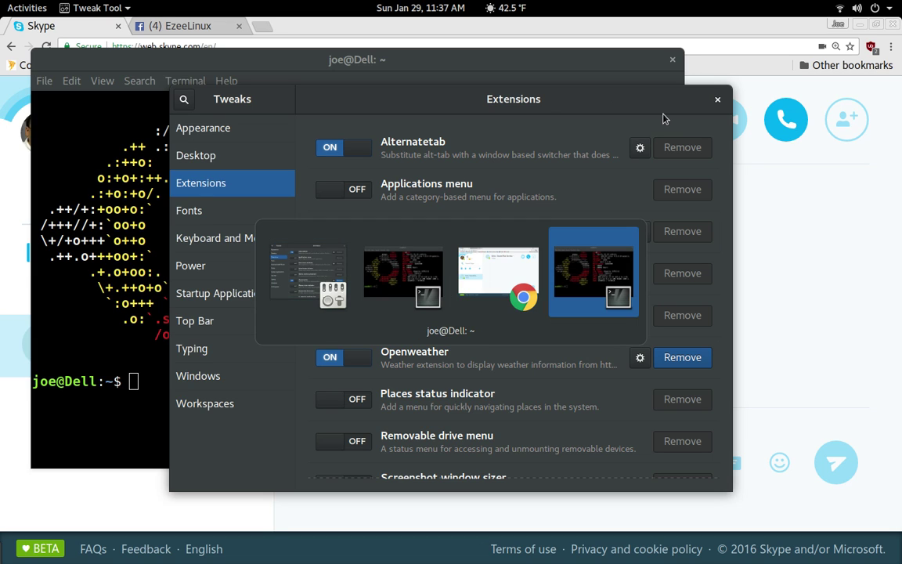
{"action": "key", "text": "alt+Tab"}
{"action": "key", "text": "alt+Tab"}
{"action": "key", "text": "alt+Tab"}
{"action": "key", "text": "alt+Tab"}
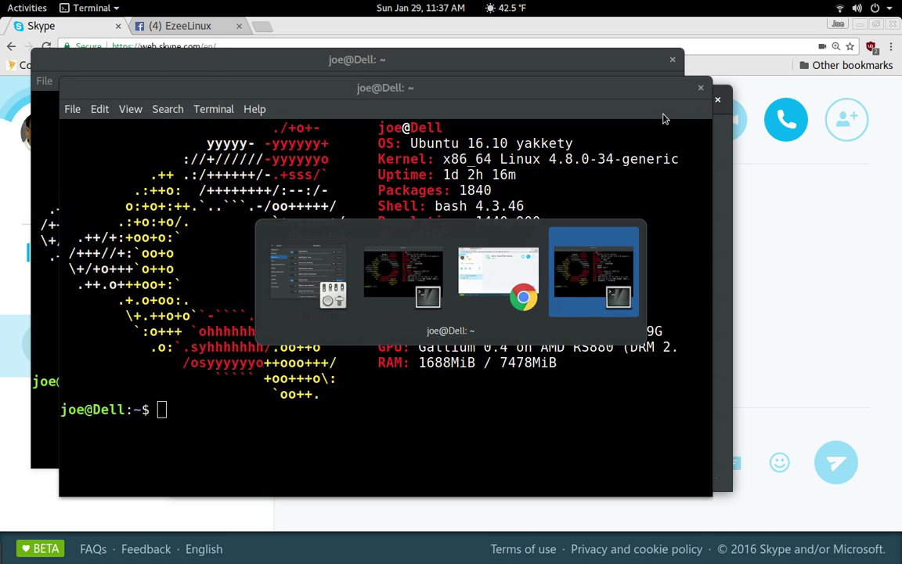
{"action": "key", "text": "alt+Tab"}
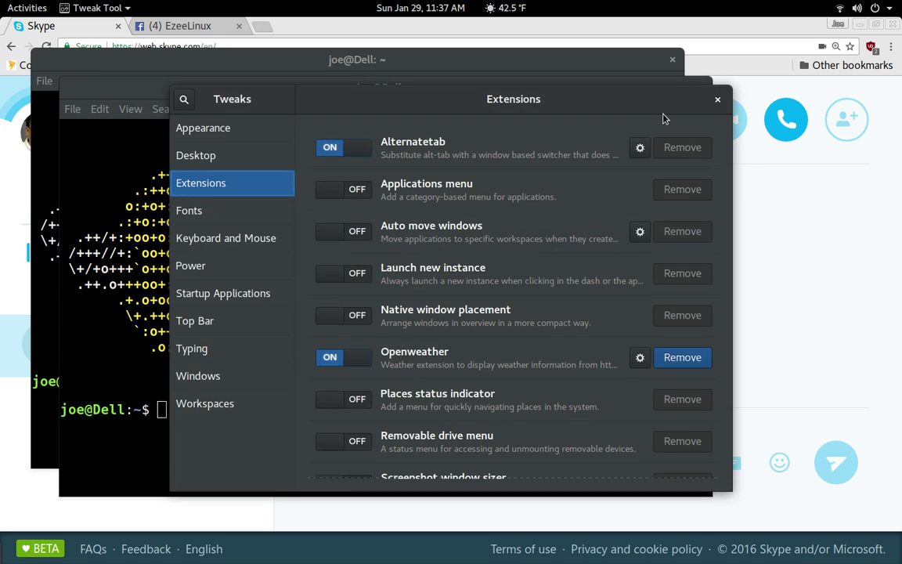
- View and dismiss the Openweather forecast, browse the extensions list, and close Tweaks
{"action": "left_click", "coordinate": [519, 10]}
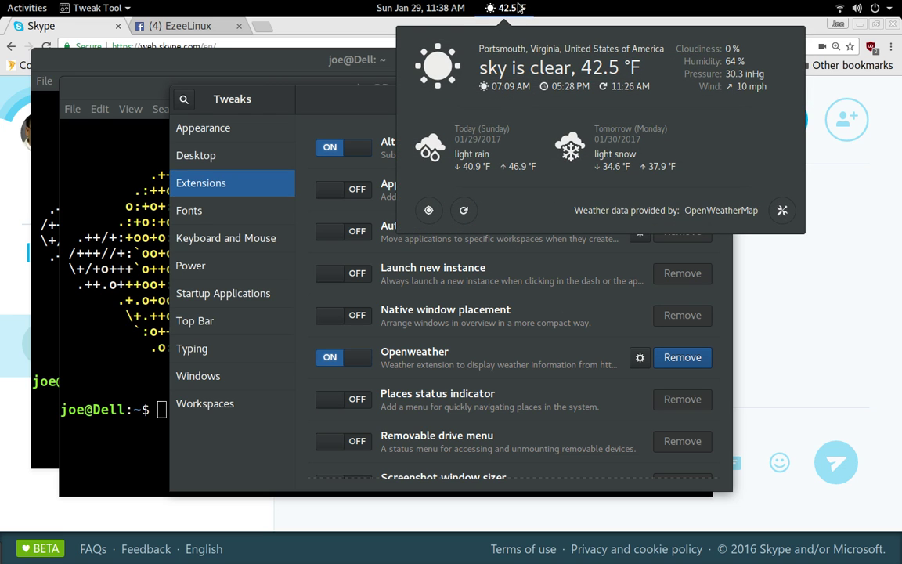
{"action": "left_click", "coordinate": [518, 8]}
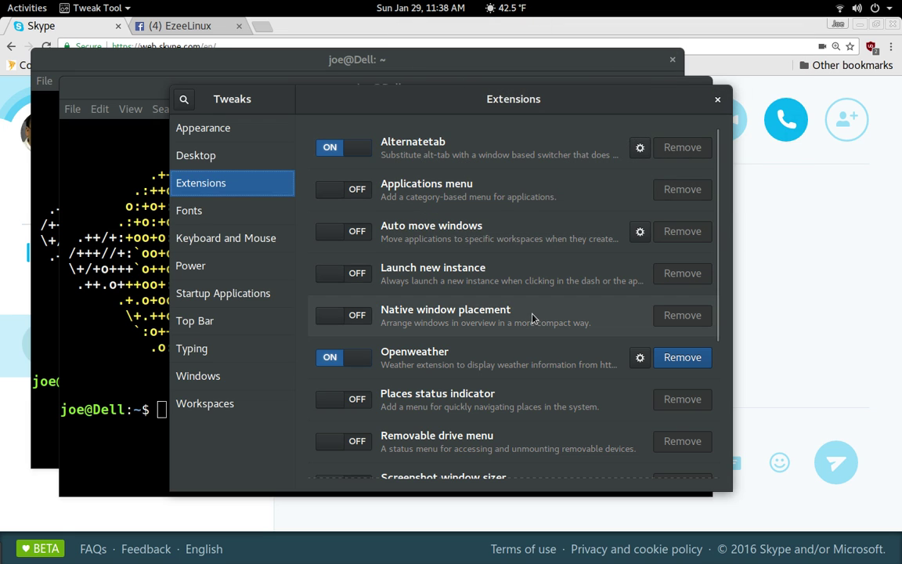
{"action": "scroll", "coordinate": [533, 317], "scroll_direction": "down", "scroll_amount": 1}
{"action": "scroll", "coordinate": [533, 317], "scroll_direction": "down", "scroll_amount": 4}
{"action": "scroll", "coordinate": [532, 317], "scroll_direction": "up", "scroll_amount": 5}
{"action": "scroll", "coordinate": [529, 314], "scroll_direction": "down", "scroll_amount": 2}
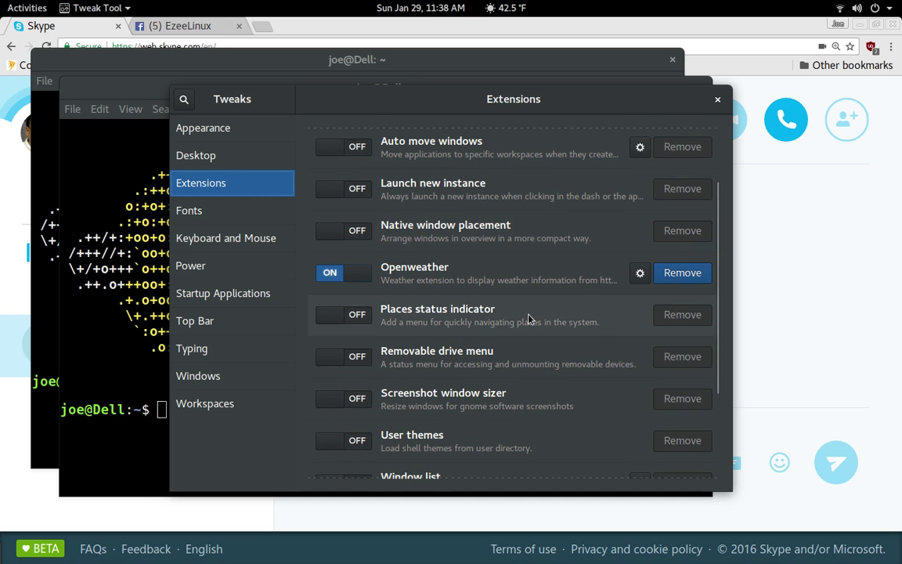
{"action": "scroll", "coordinate": [529, 318], "scroll_direction": "up", "scroll_amount": 2}
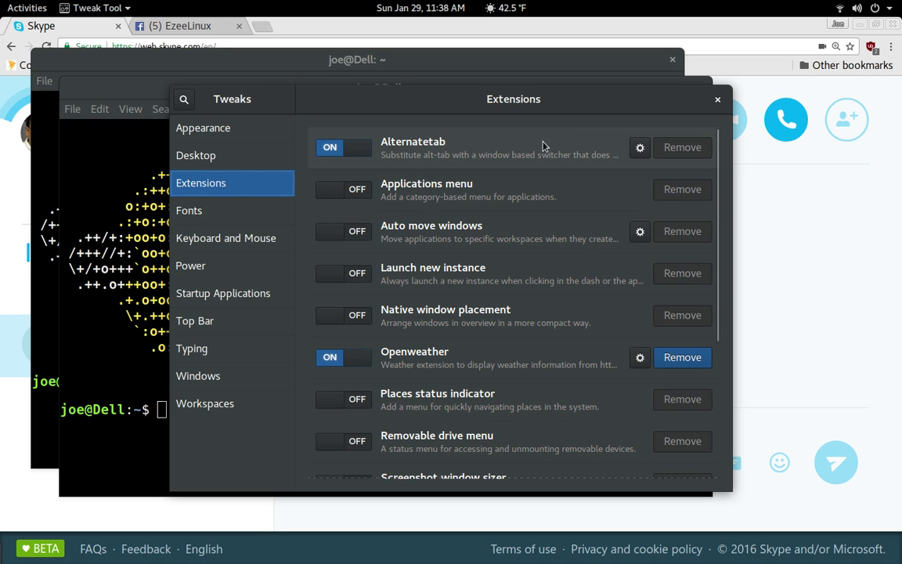
{"action": "left_click", "coordinate": [718, 99]}
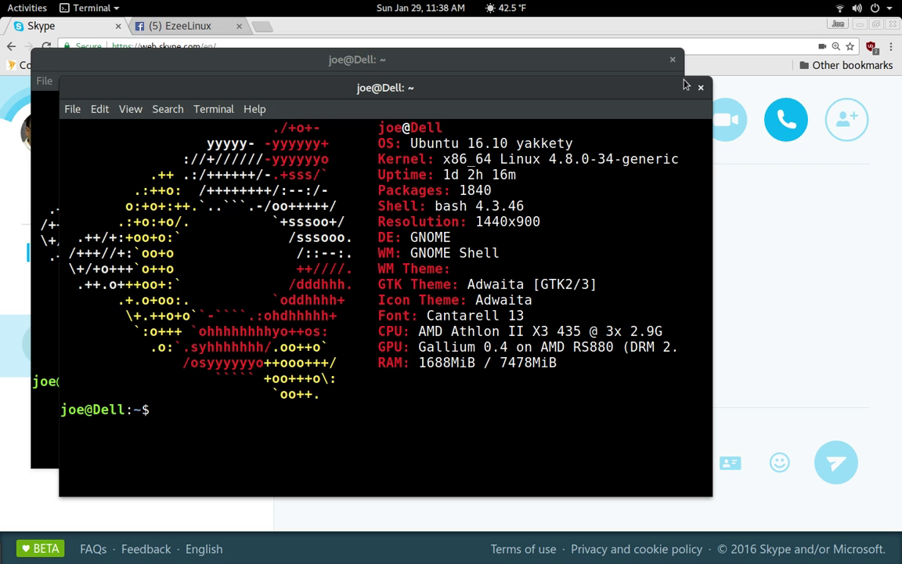